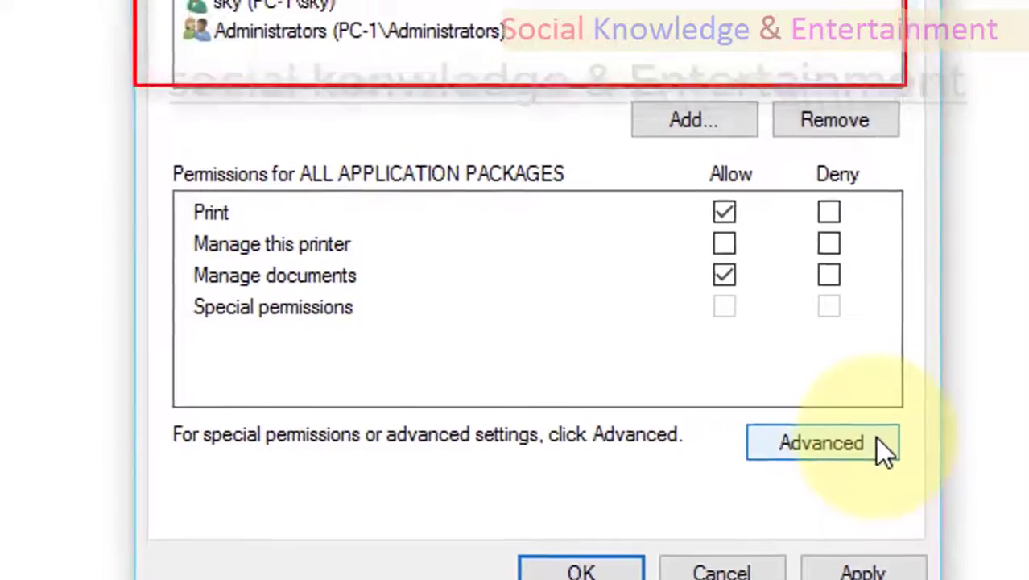
- Open the printer's advanced security settings and show the advanced permissions of the ALL APPLICATION PACKAGES entry with Print access
left_click(873, 441)
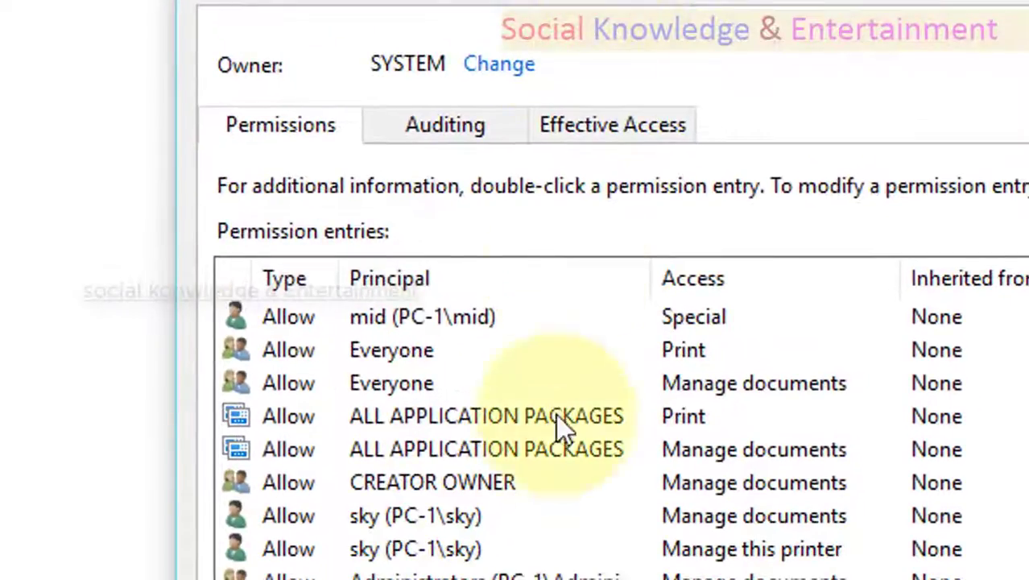
left_click(371, 420)
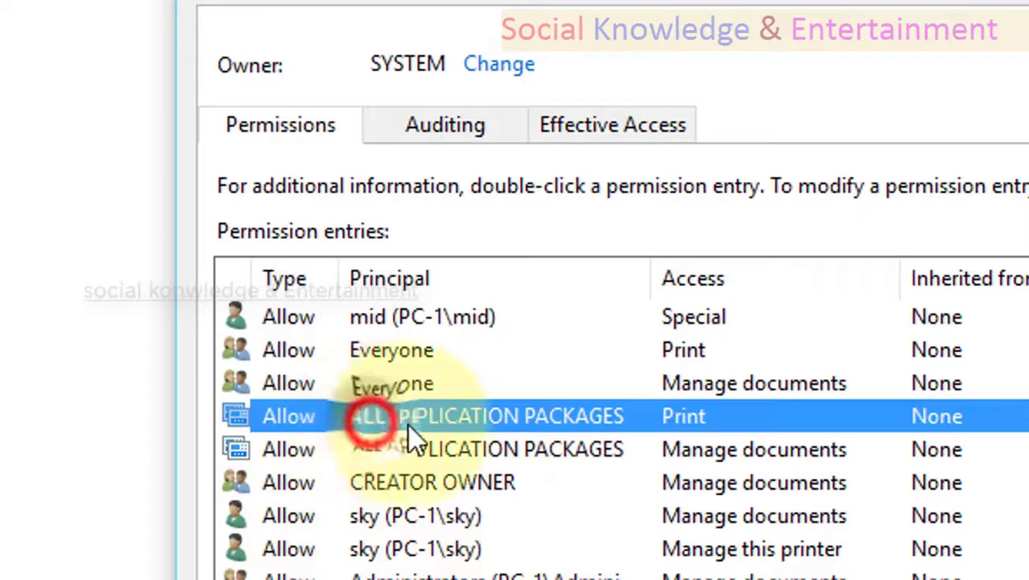
left_click(636, 447)
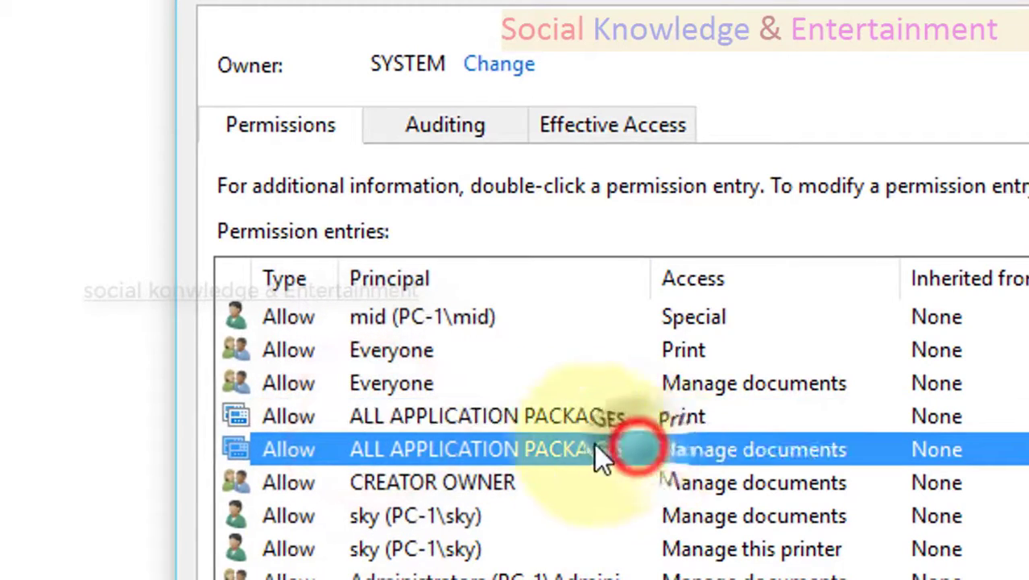
left_click(549, 406)
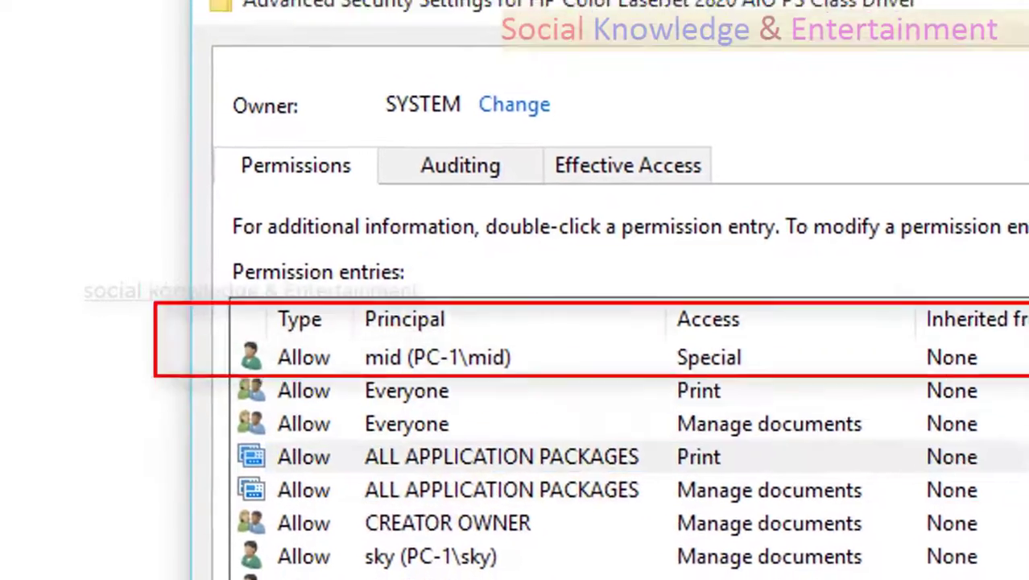
double_click(549, 407)
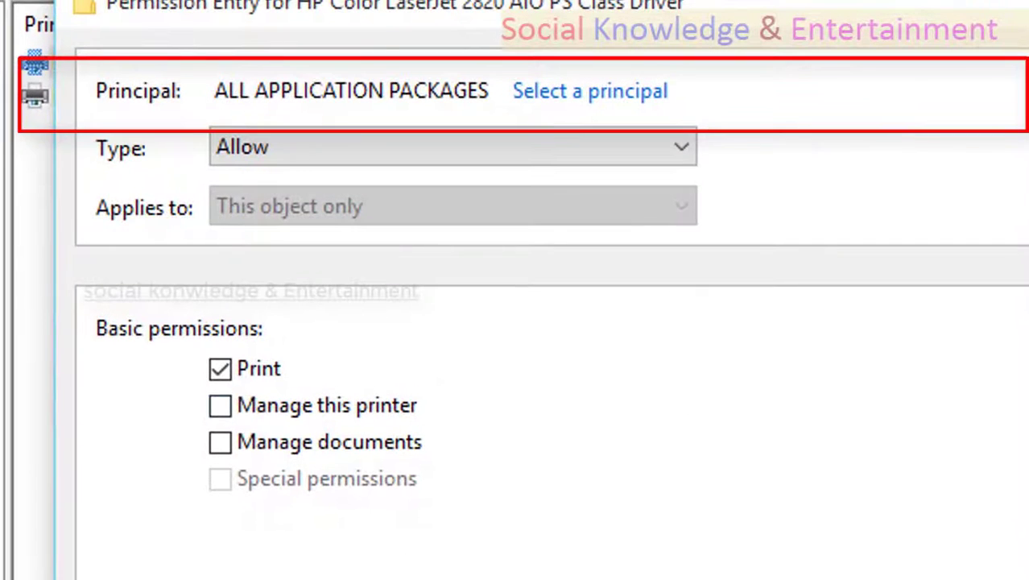
left_click(834, 414)
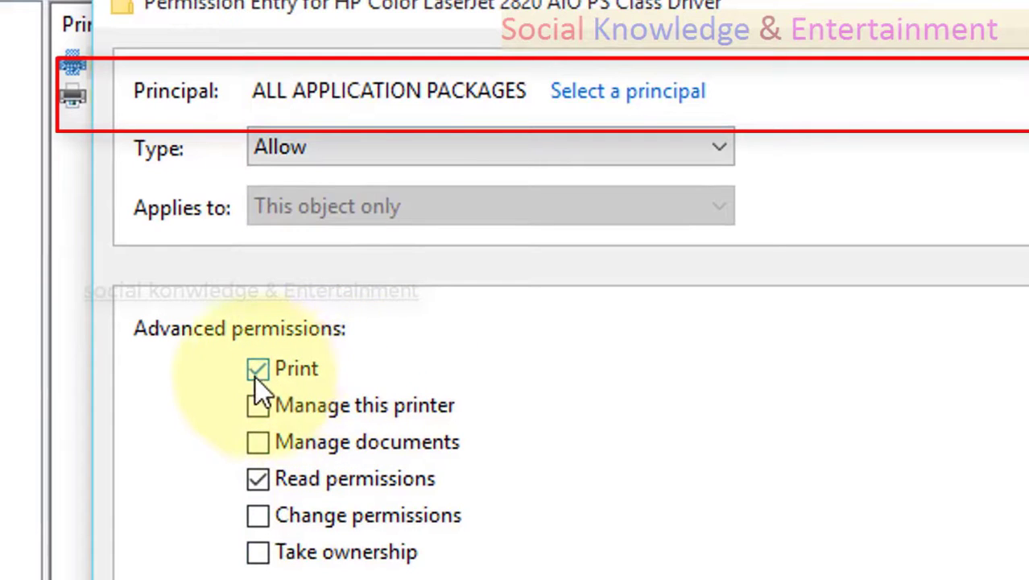
- Change the entry's type to Deny, with only Take ownership ticked instead of Print and Read permissions, and confirm the entry
left_click(375, 160)
left_click(361, 203)
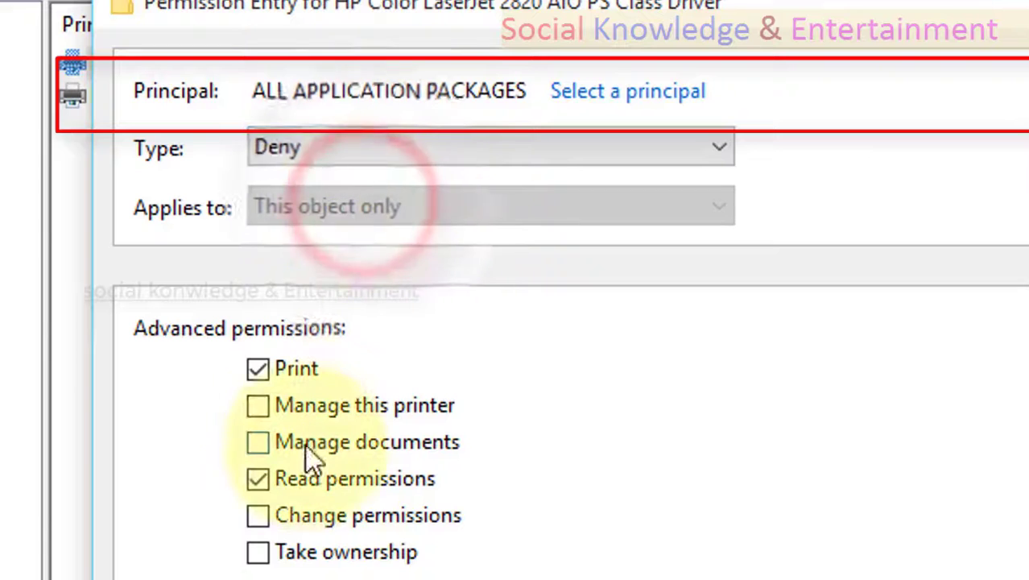
left_click(259, 370)
left_click(254, 480)
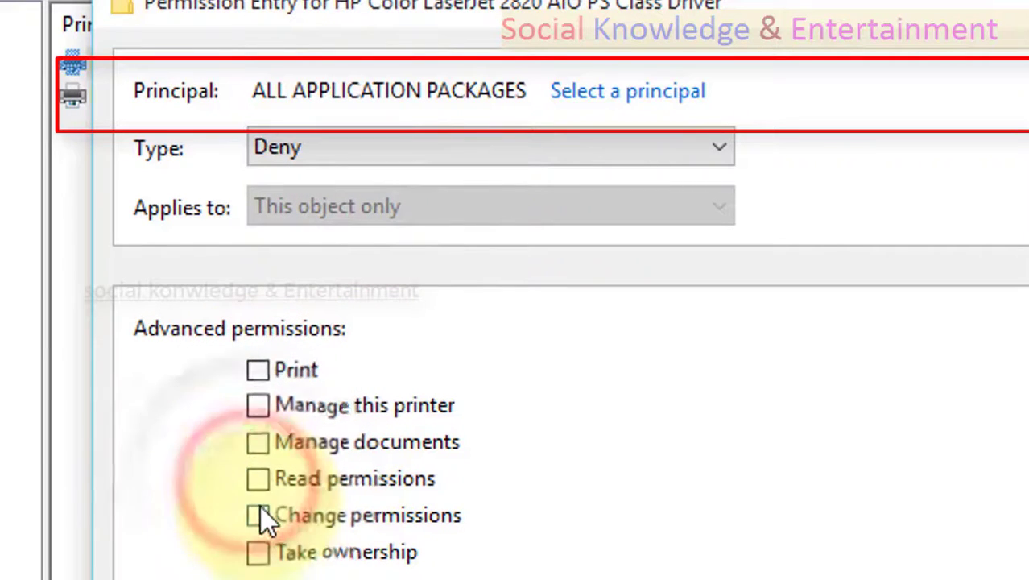
left_click(258, 556)
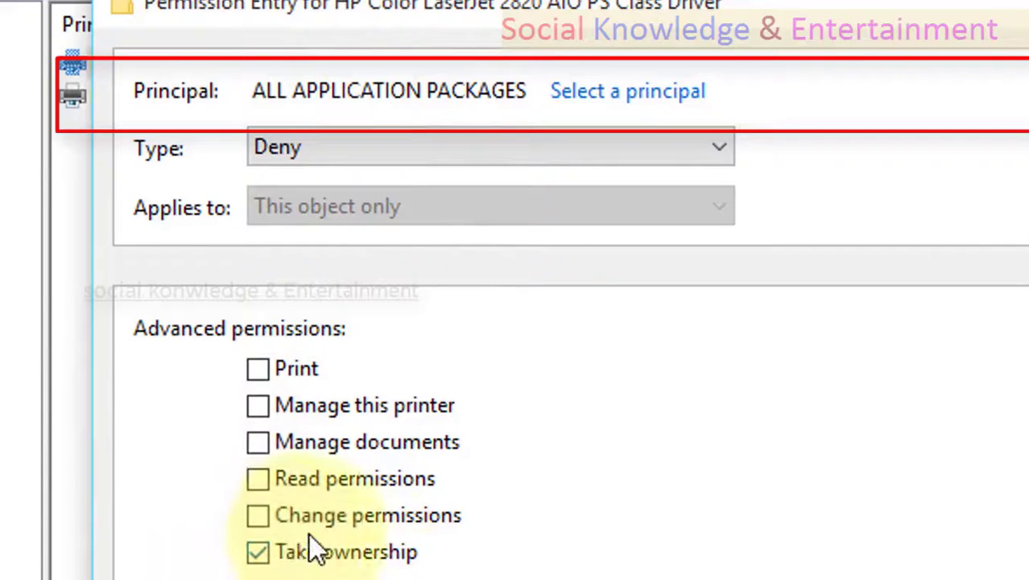
key("Return")
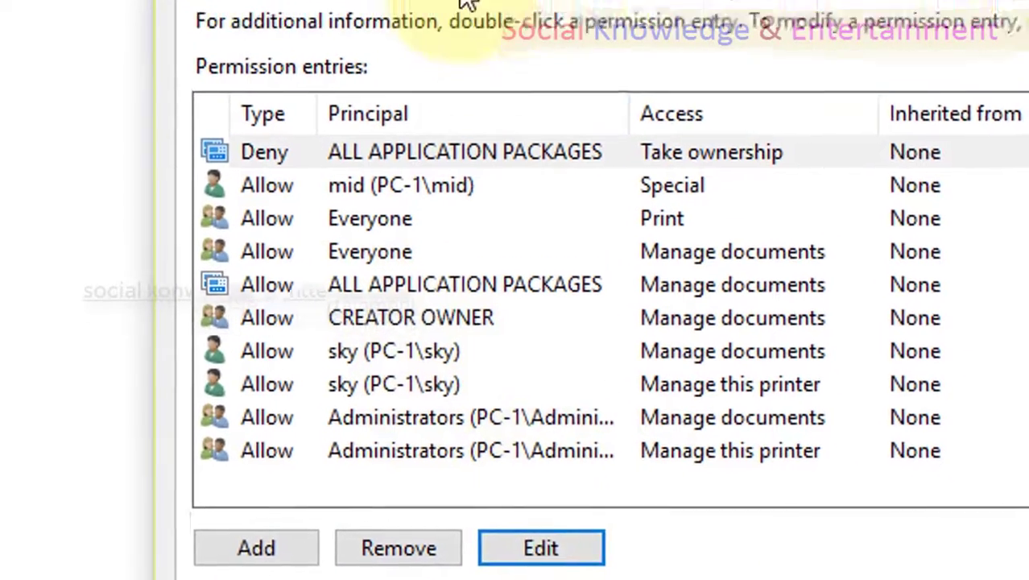
- Look up the local account mid on PC-1 and choose it as the user for the effective access evaluation
left_click(444, 146)
left_click(553, 146)
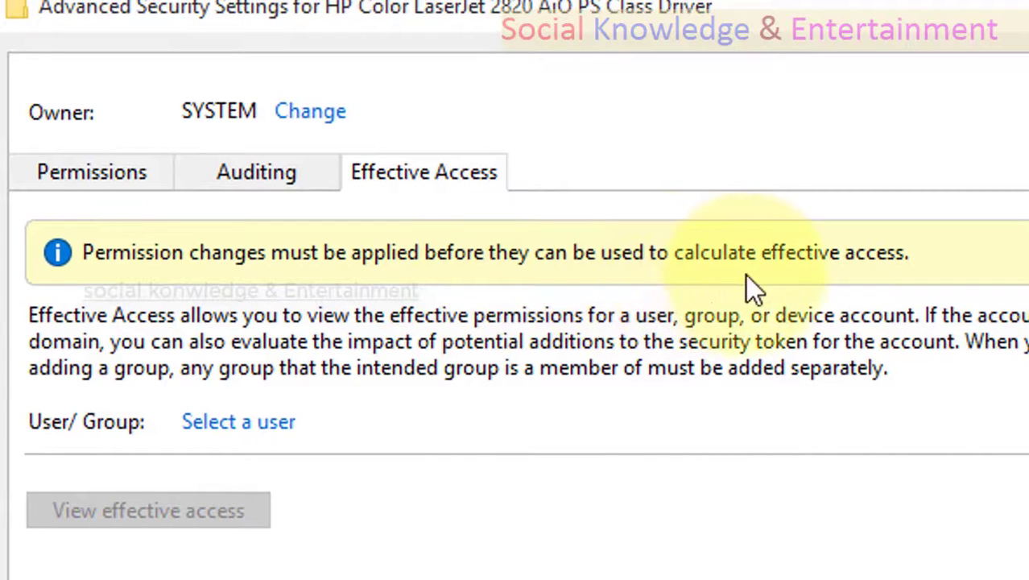
left_click(261, 422)
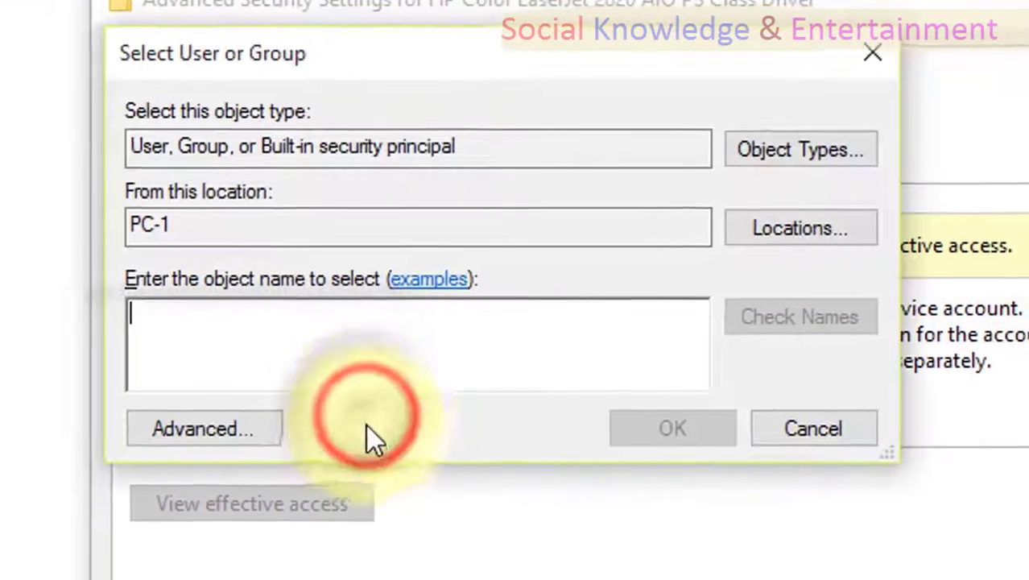
left_click(267, 420)
left_click(919, 307)
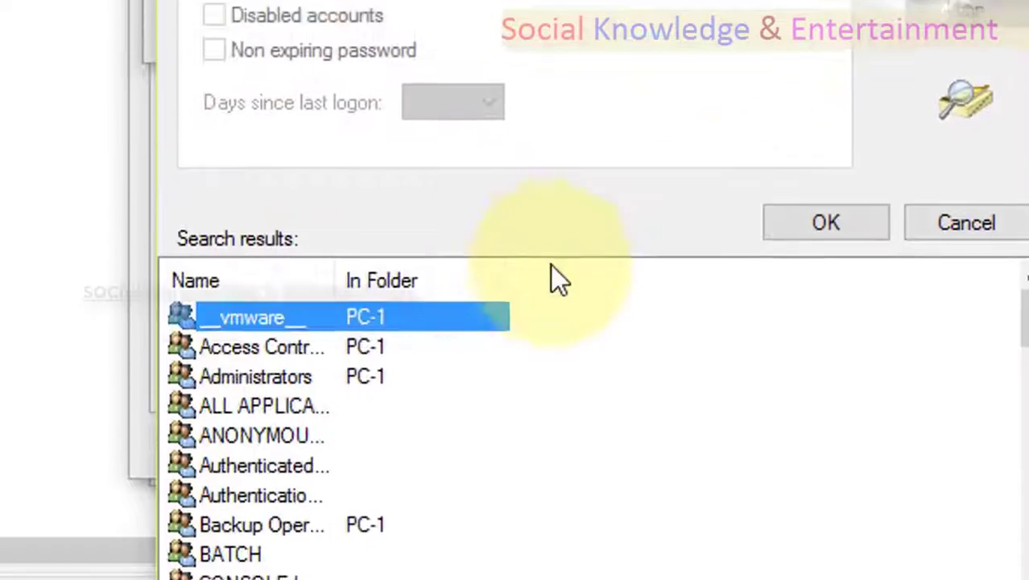
scroll(455, 326, "down", 5)
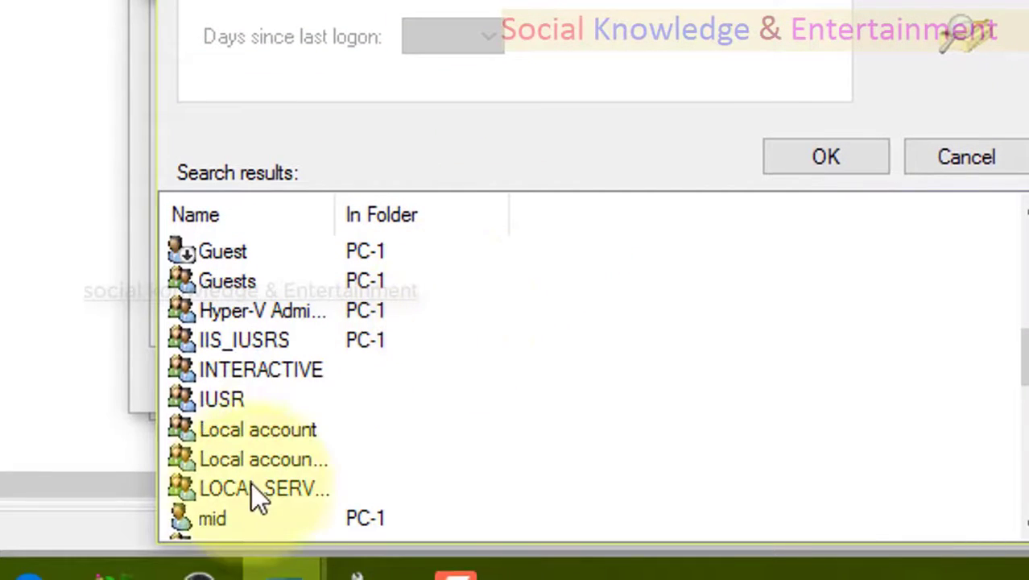
scroll(270, 475, "down", 3)
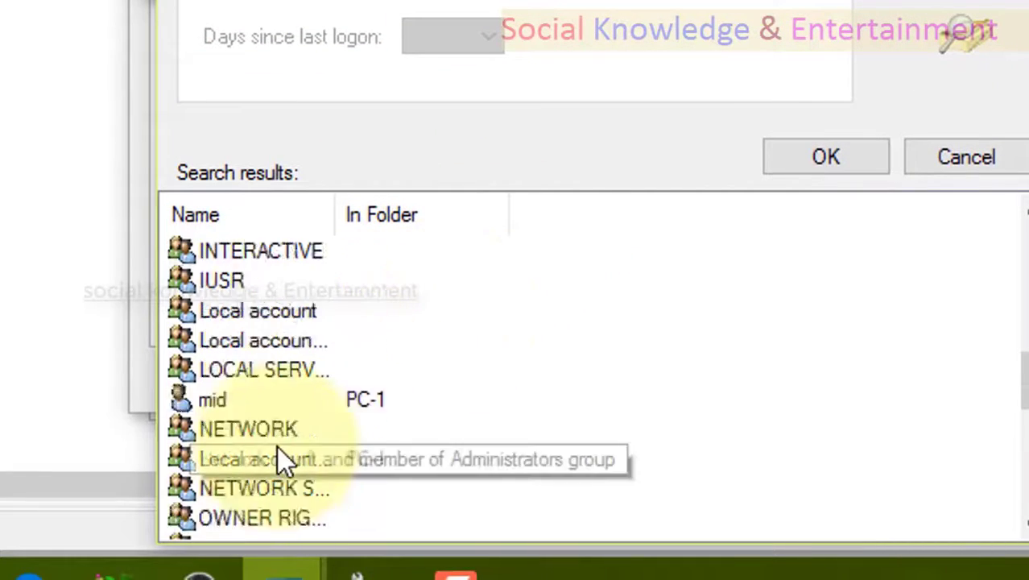
scroll(287, 419, "up", 1)
left_click(233, 341)
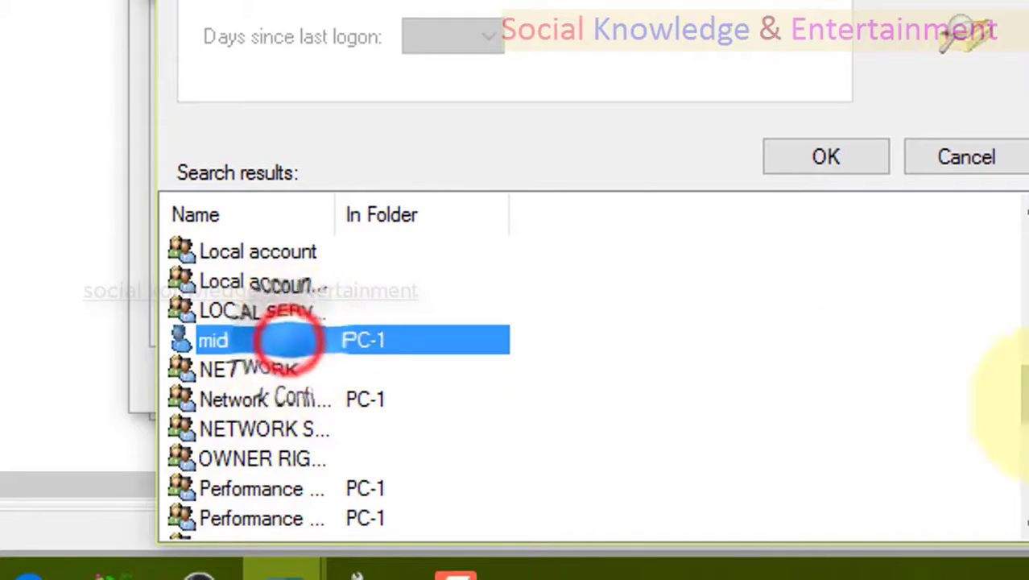
left_click(850, 158)
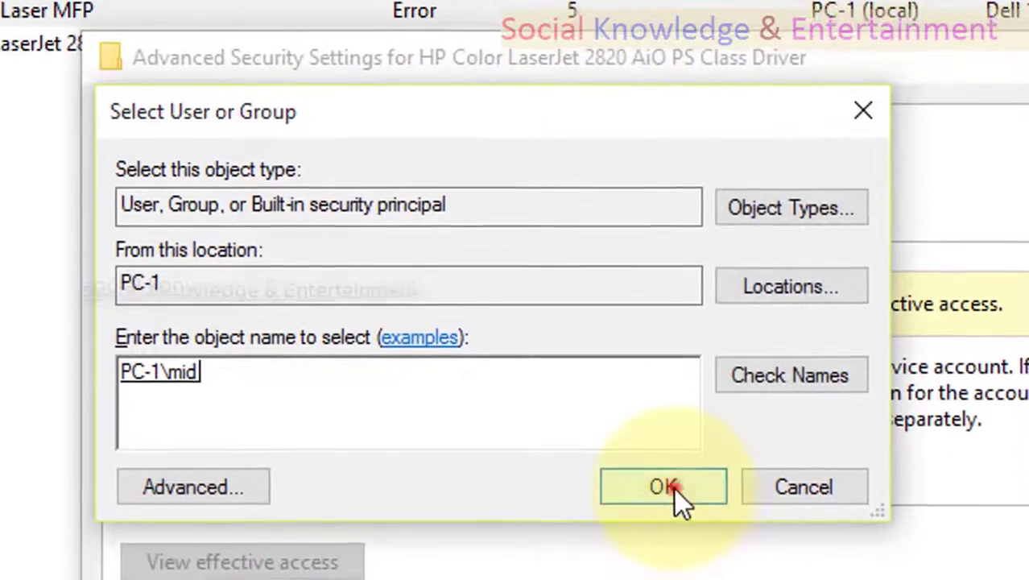
left_click(663, 492)
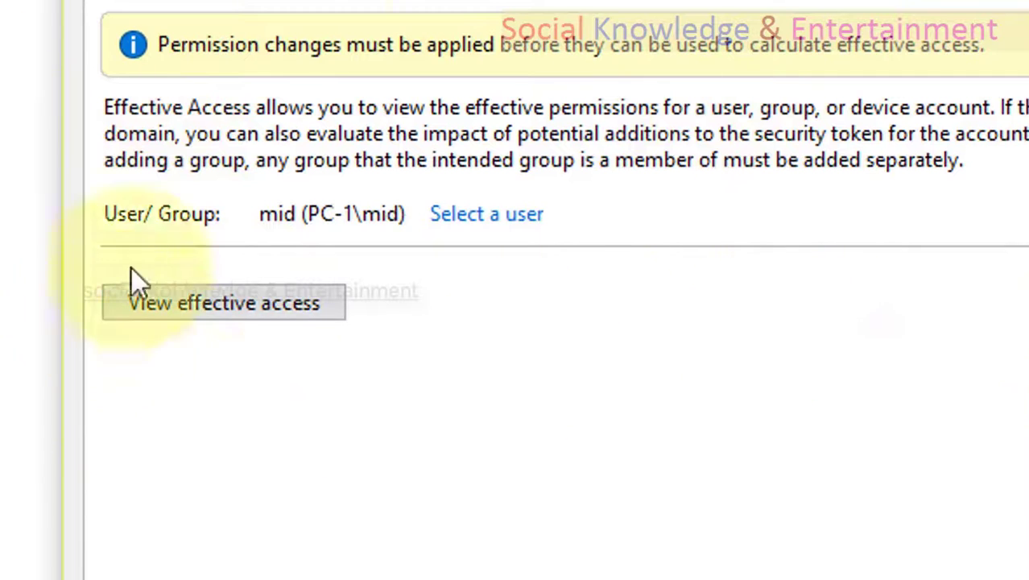
- Calculate mid's effective access to the printer and examine each permission from Print to Take ownership
left_click(307, 289)
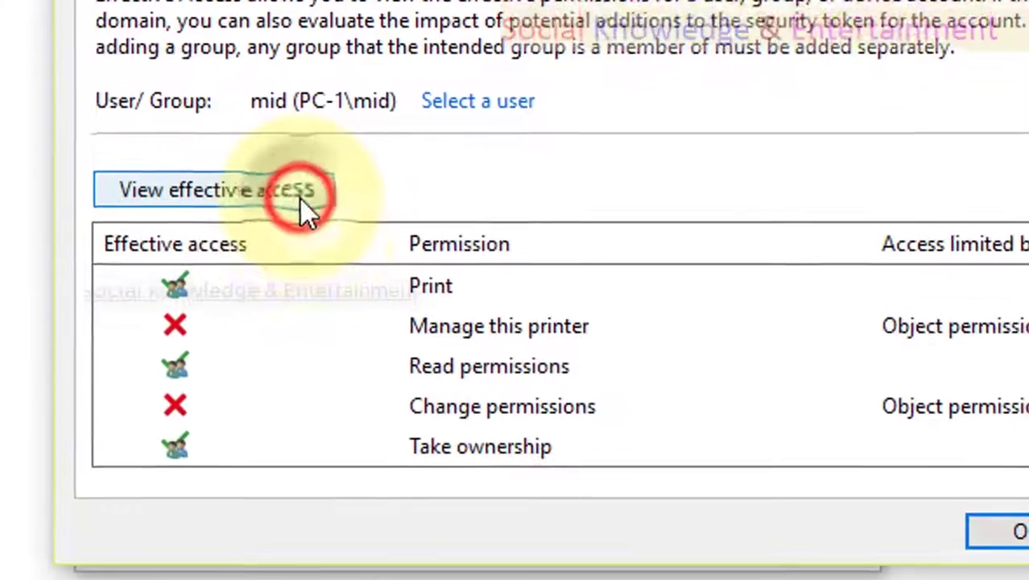
left_click(441, 280)
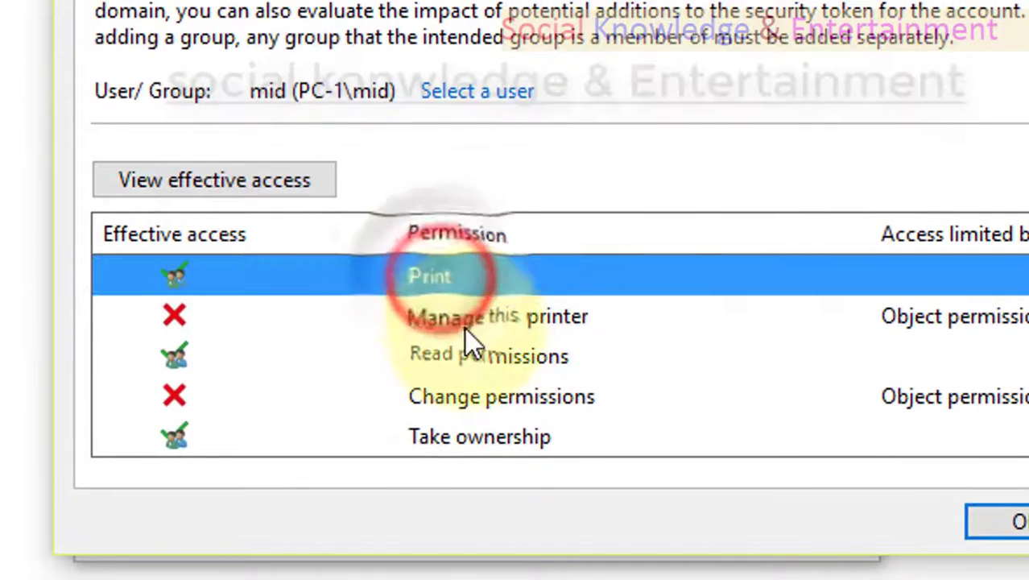
left_click(897, 326)
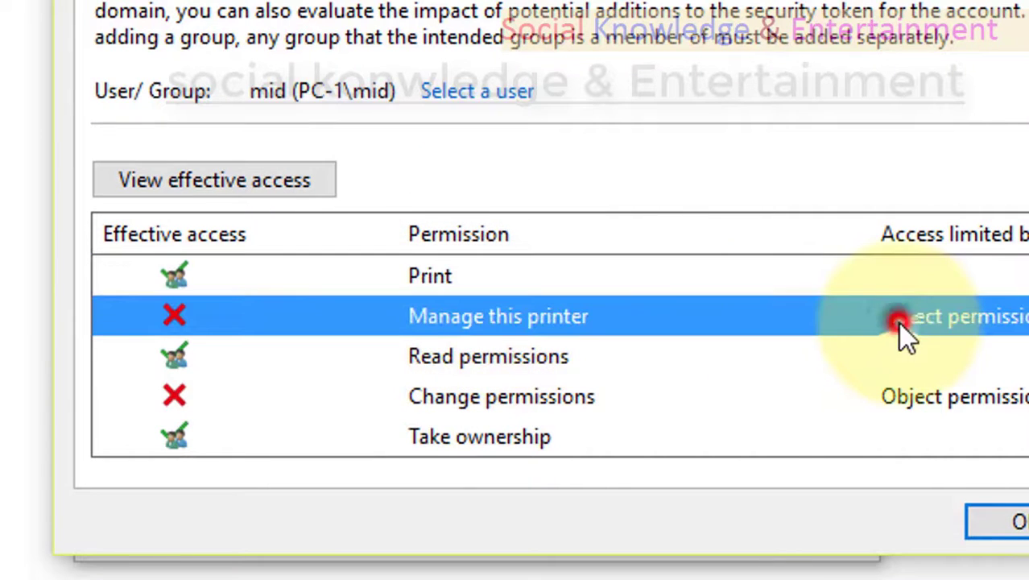
left_click(435, 359)
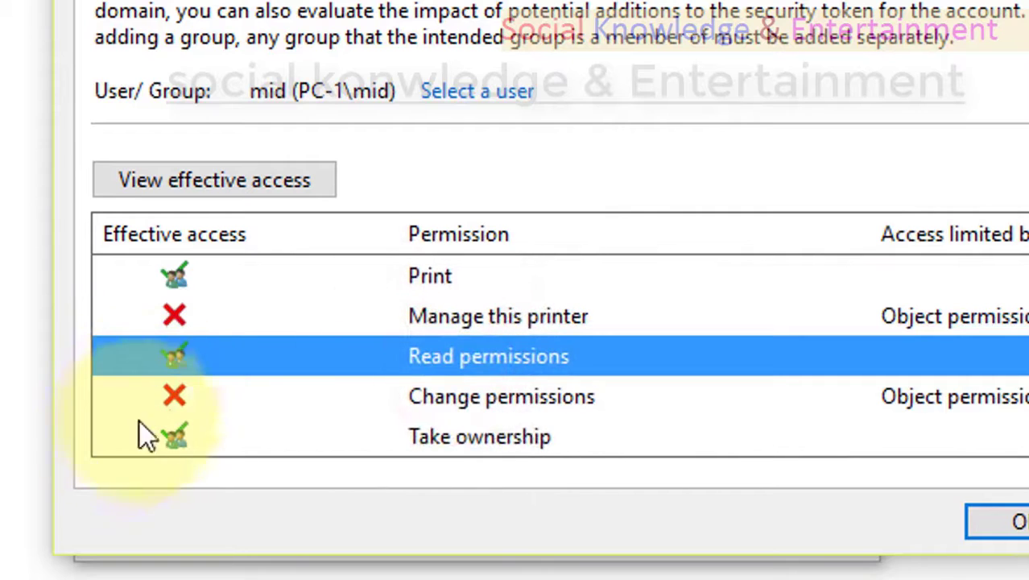
left_click(513, 397)
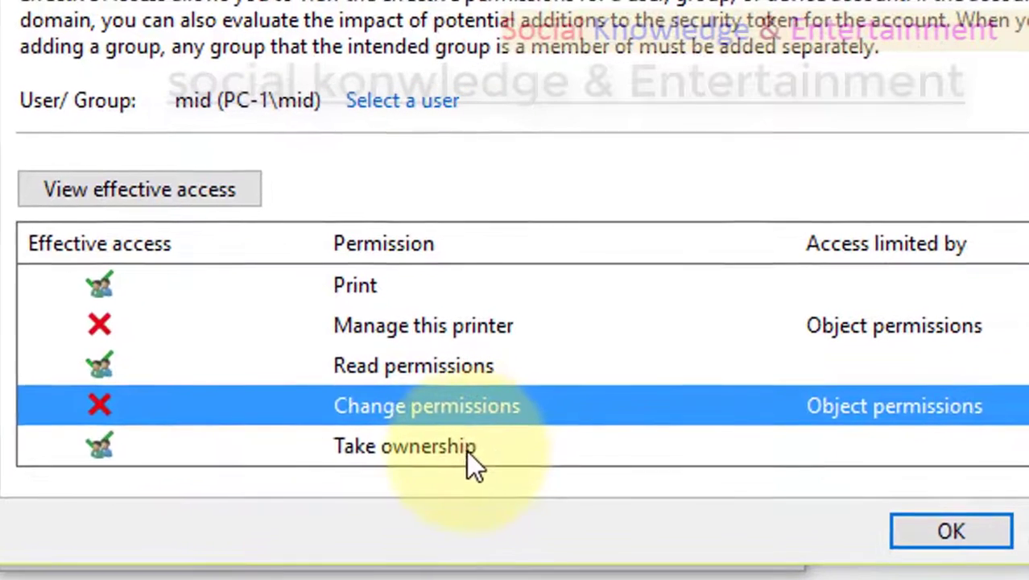
left_click(465, 450)
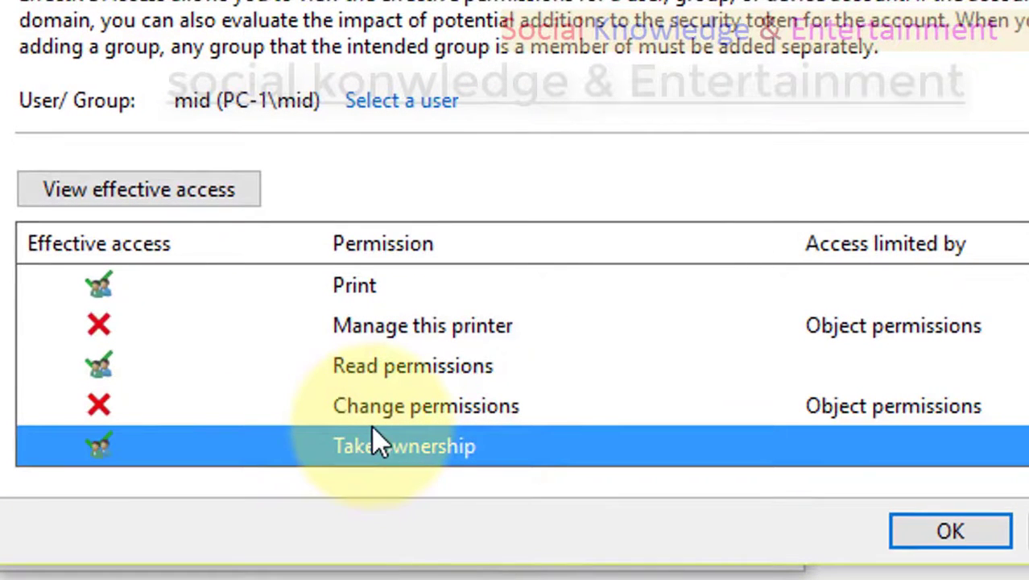
left_click(166, 195)
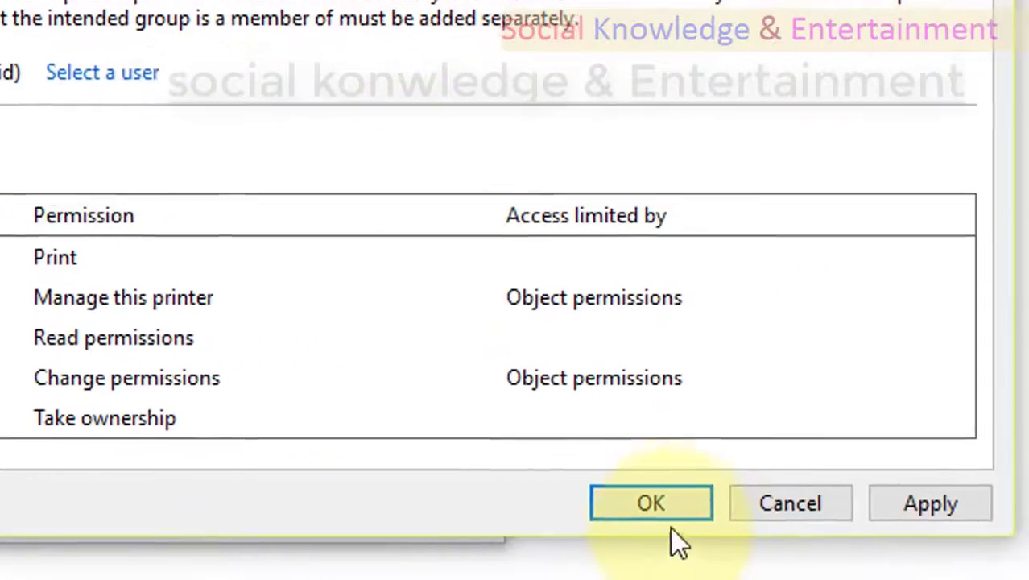
- Apply the changed permissions, accept the deny entry, and close the advanced security settings
left_click(898, 509)
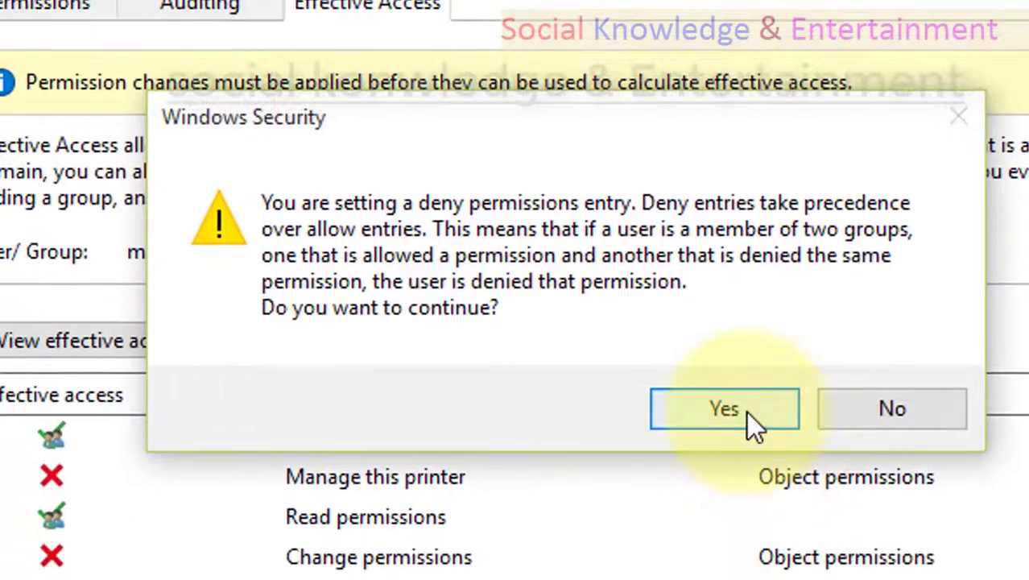
left_click(733, 400)
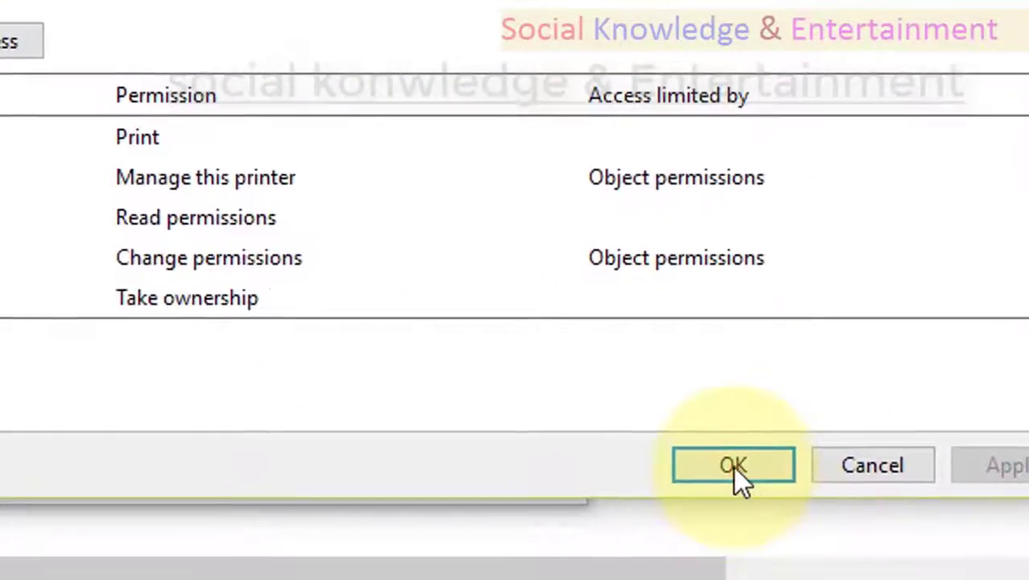
left_click(734, 465)
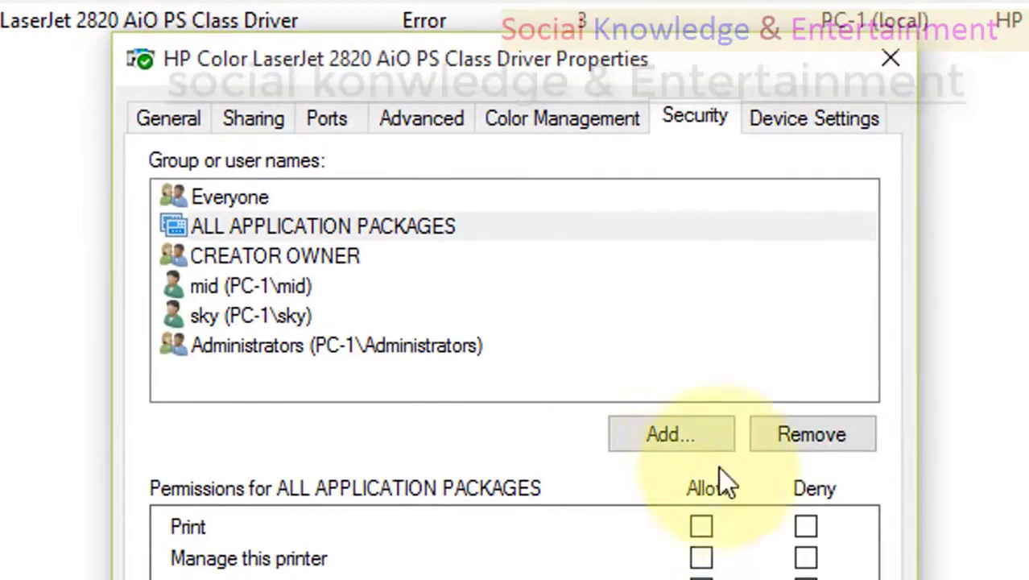
- Start adding a principal to the printer's permission list and look up all users, groups and built-in security principals on PC-1
left_click(701, 431)
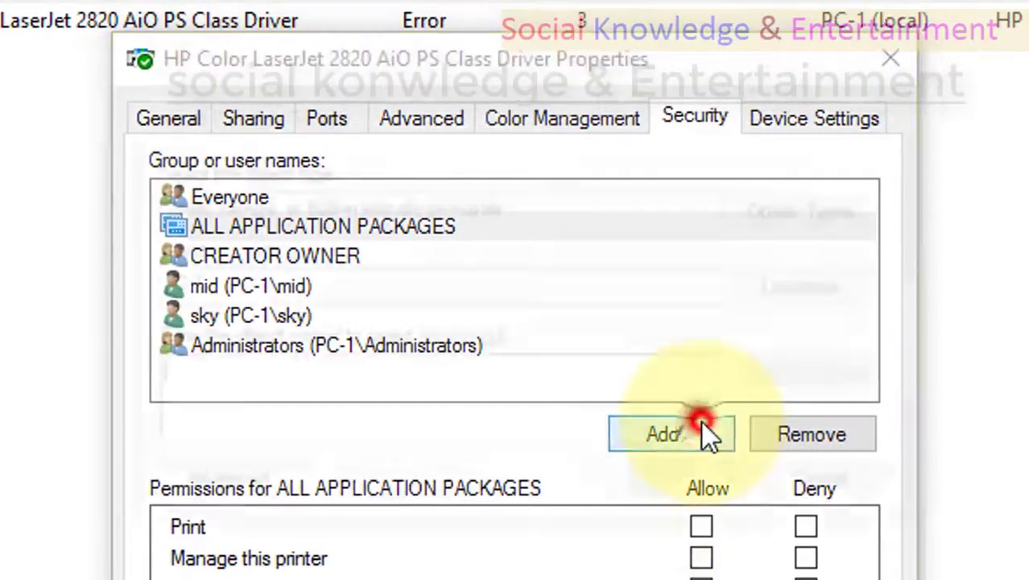
left_click(814, 476)
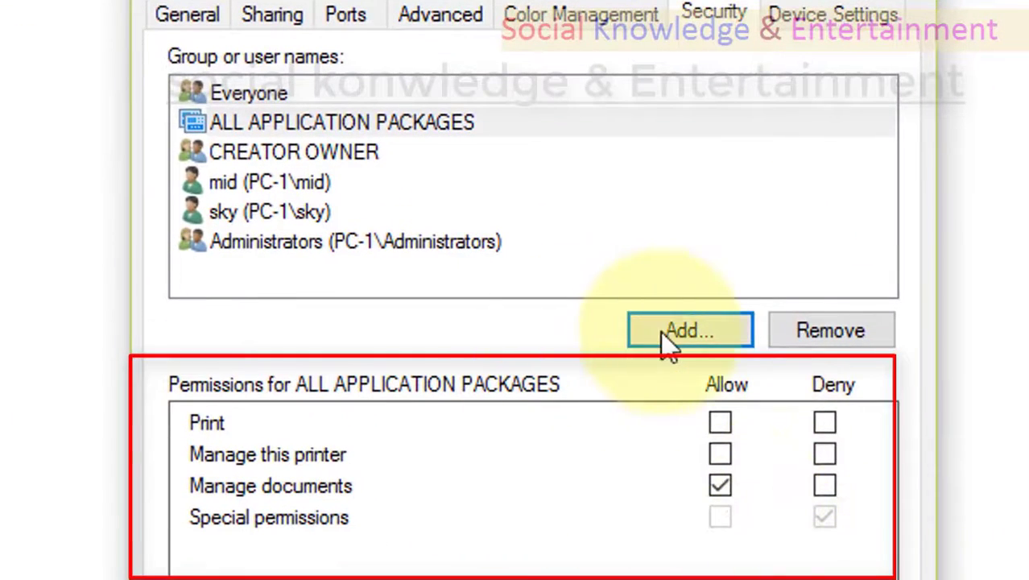
left_click(682, 330)
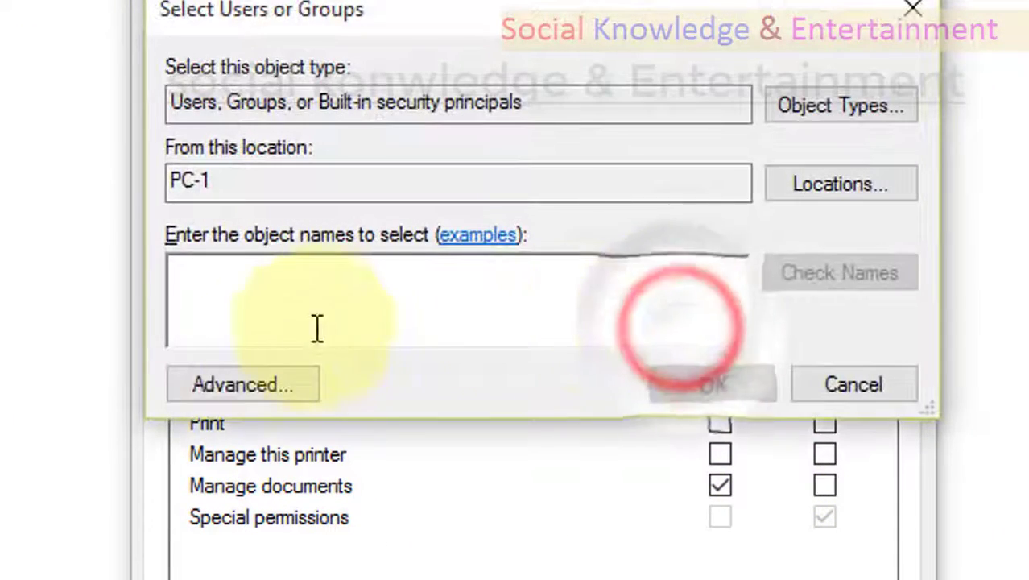
left_click(259, 397)
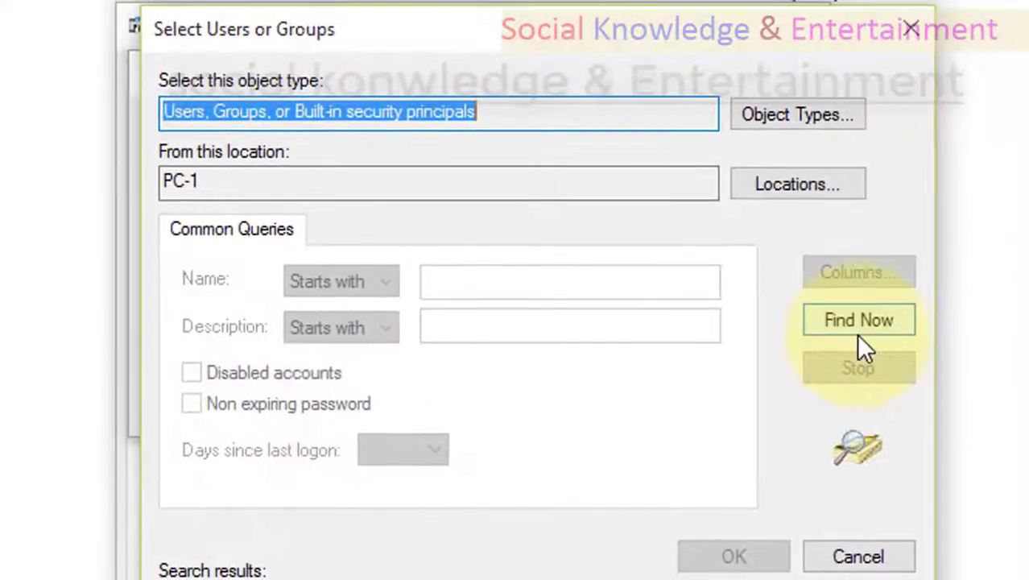
left_click(963, 288)
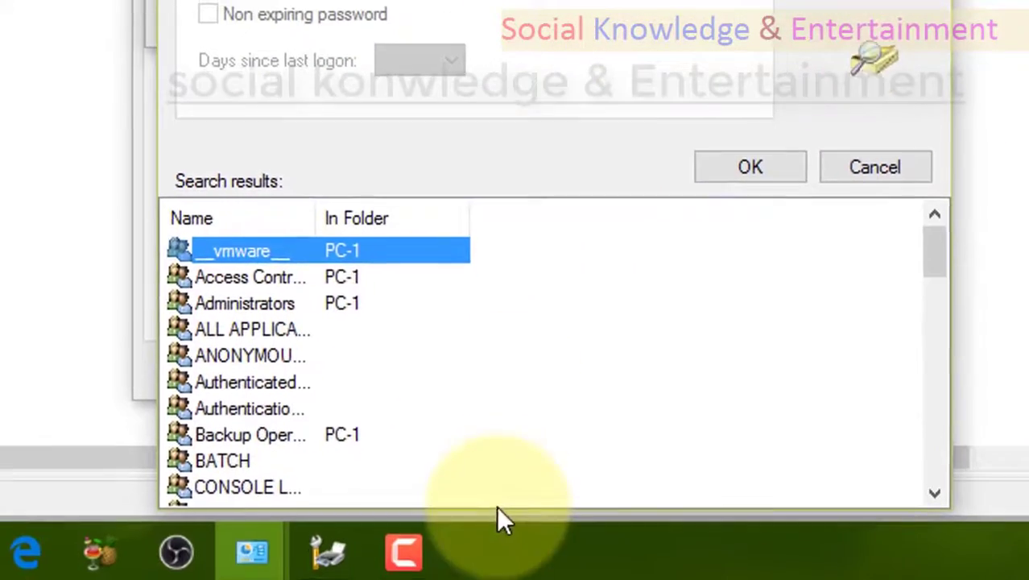
scroll(528, 444, "down", 15)
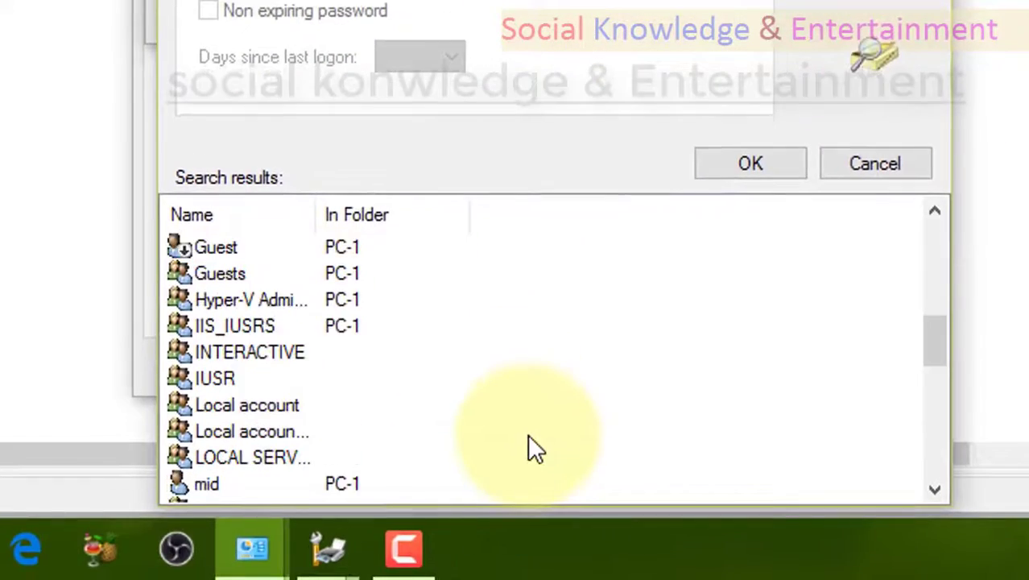
scroll(561, 439, "down", 2)
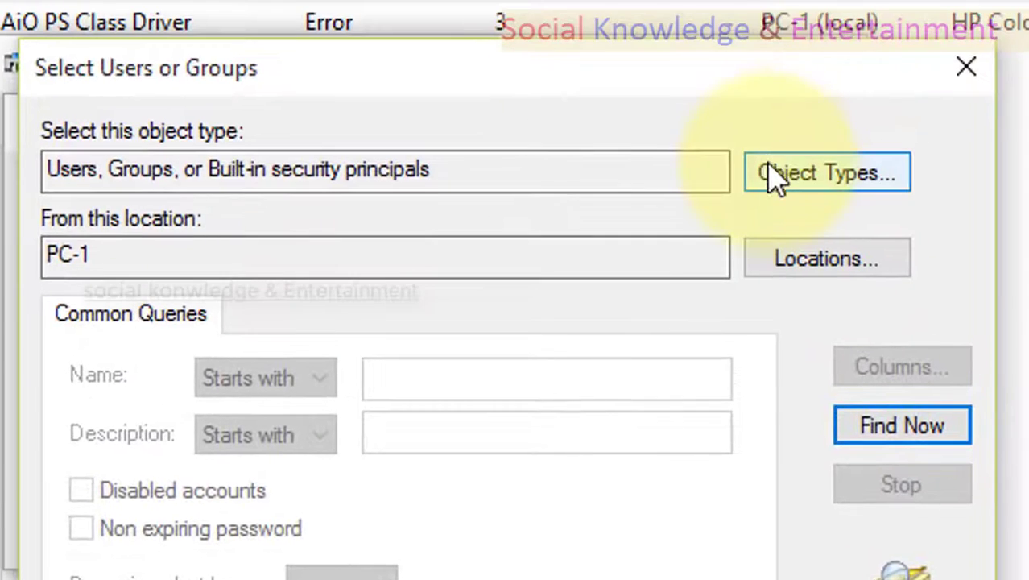
- Restrict the lookup's object types to Groups only, excluding Other objects, Built-in security principals and Users
left_click(770, 174)
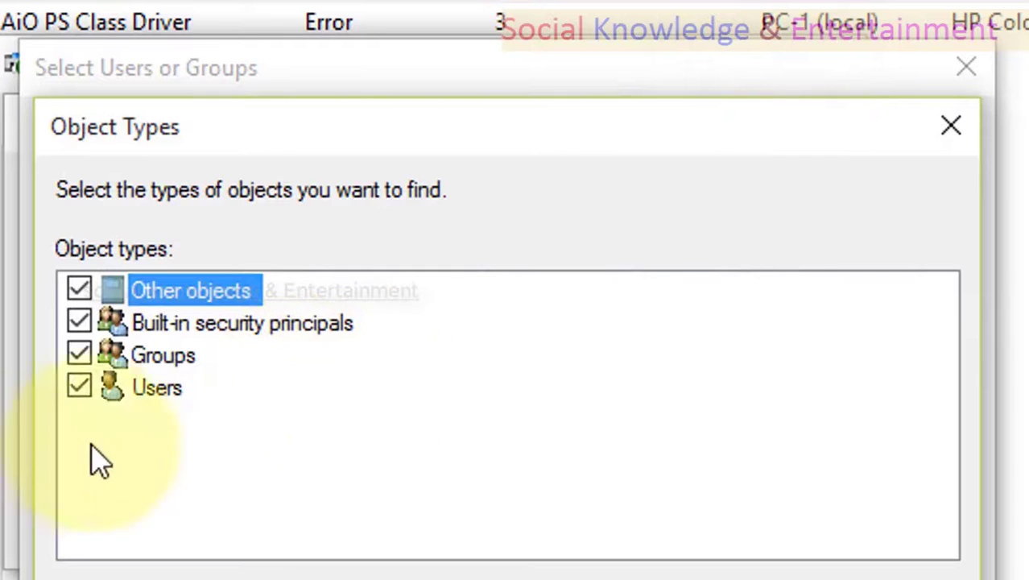
left_click(79, 387)
left_click(79, 355)
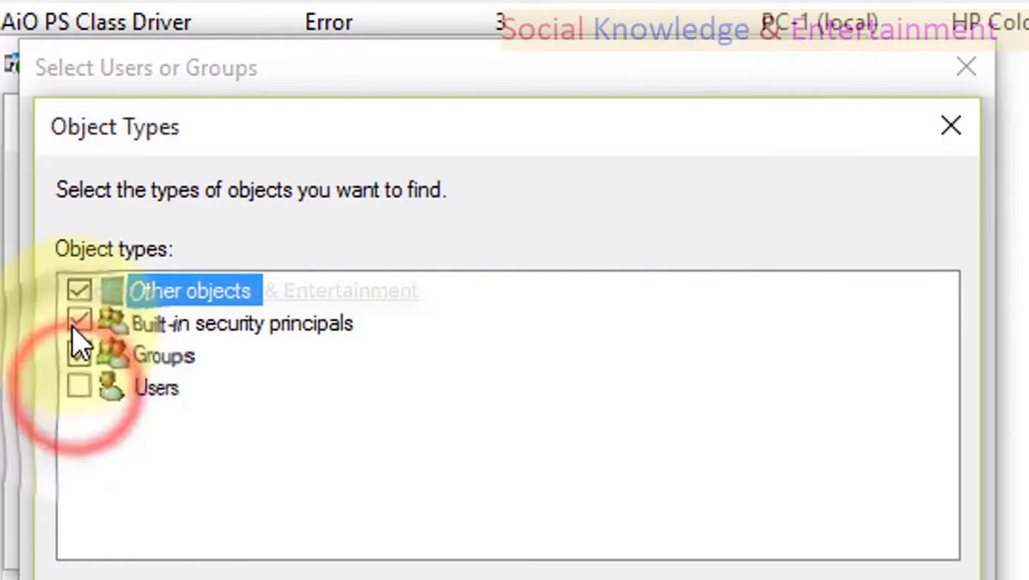
left_click(78, 323)
left_click(79, 355)
left_click(78, 290)
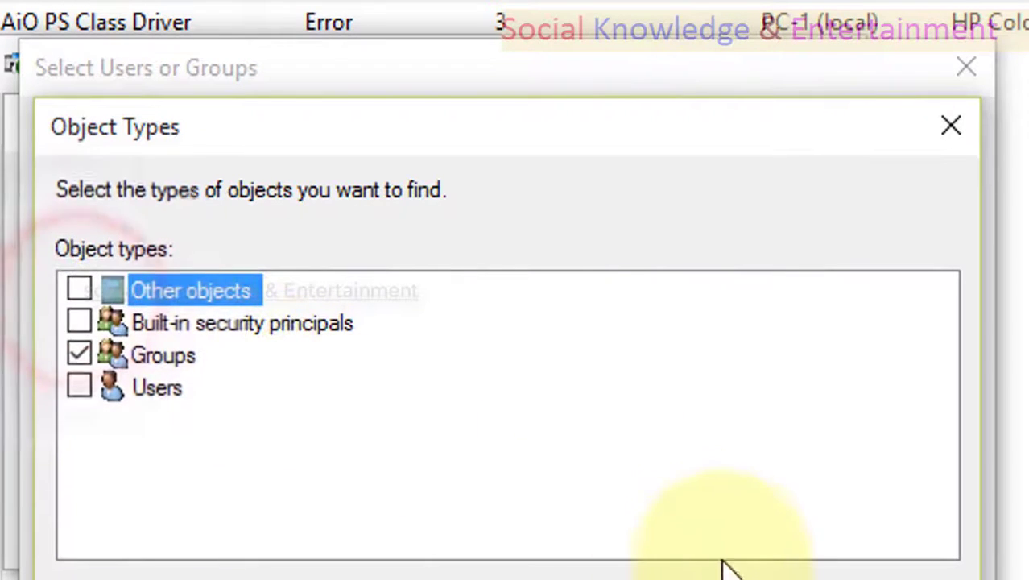
left_click(723, 563)
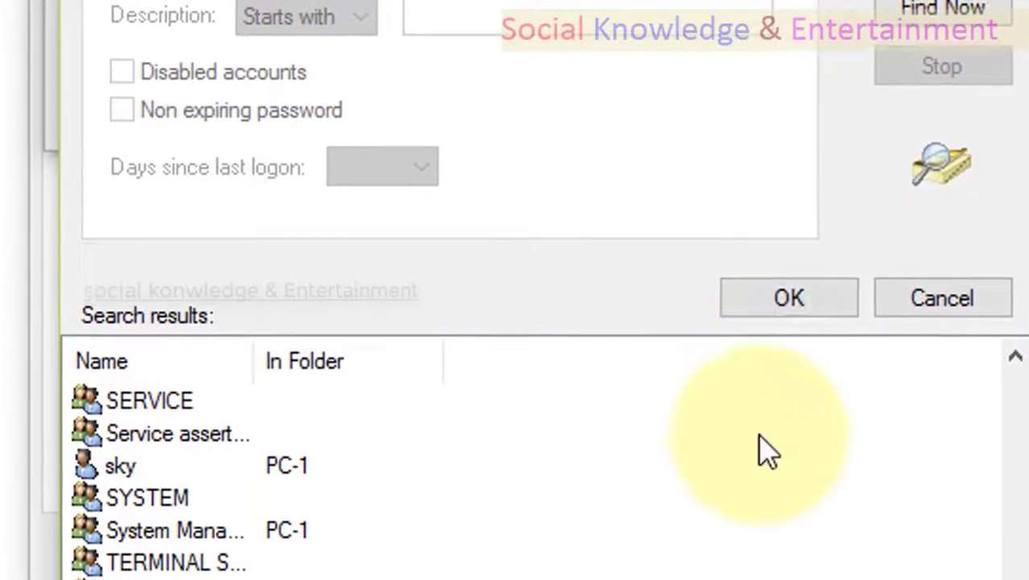
- Search PC-1 with the groups-only filter and look through the list of groups from start to end
scroll(367, 351, "up", 10)
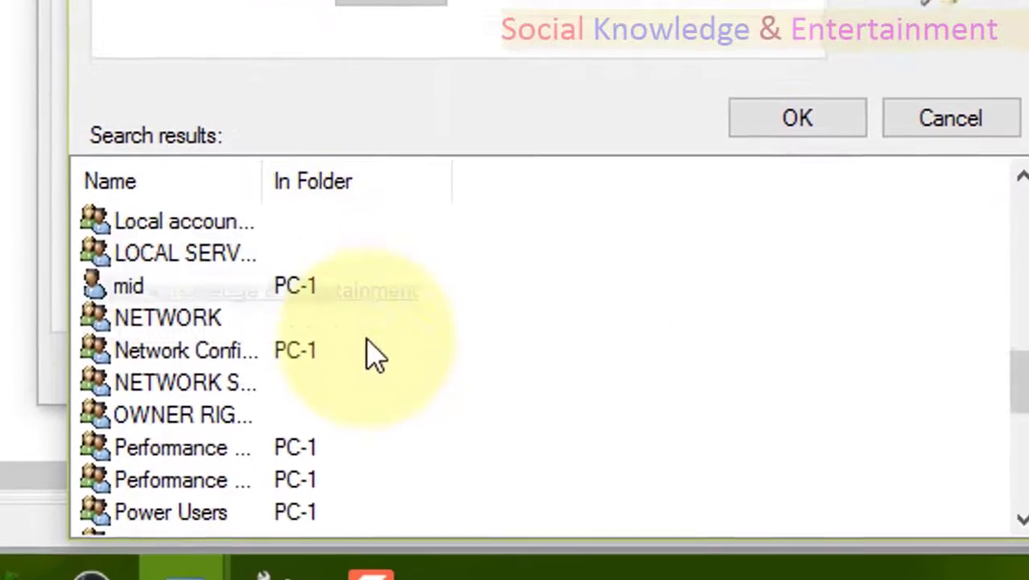
scroll(378, 305, "up", 3)
scroll(377, 303, "down", 13)
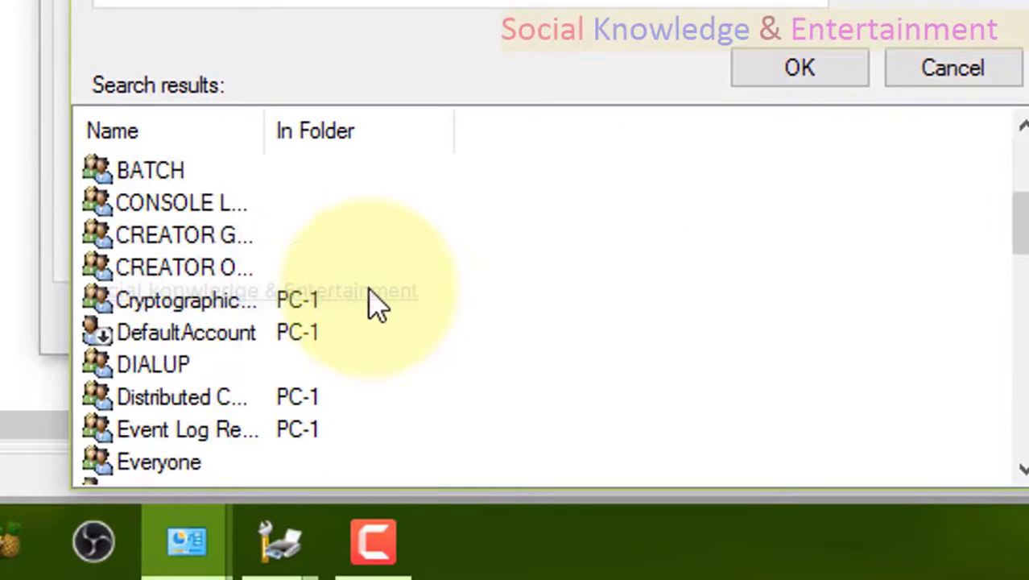
key("Home")
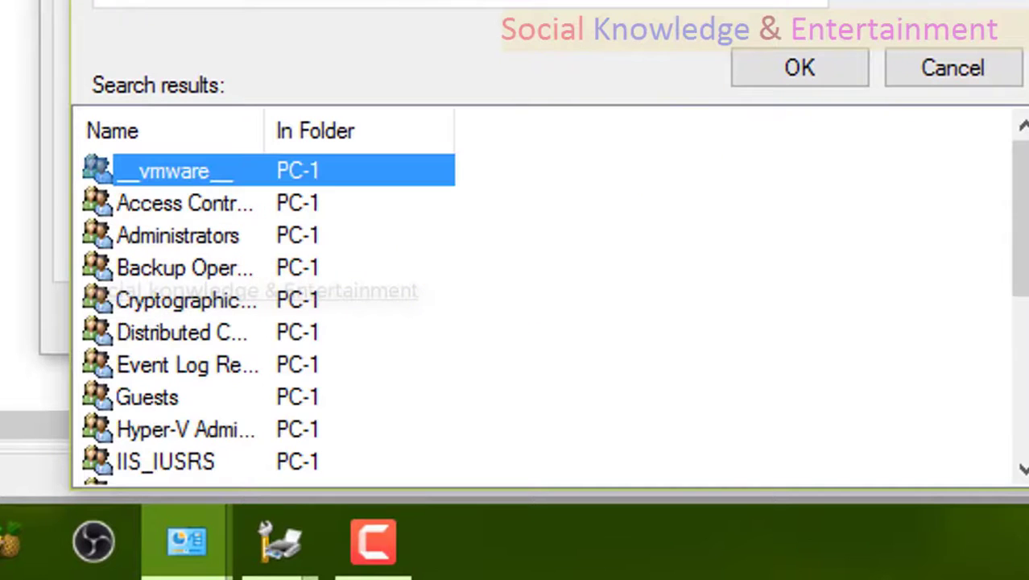
scroll(294, 352, "down", 5)
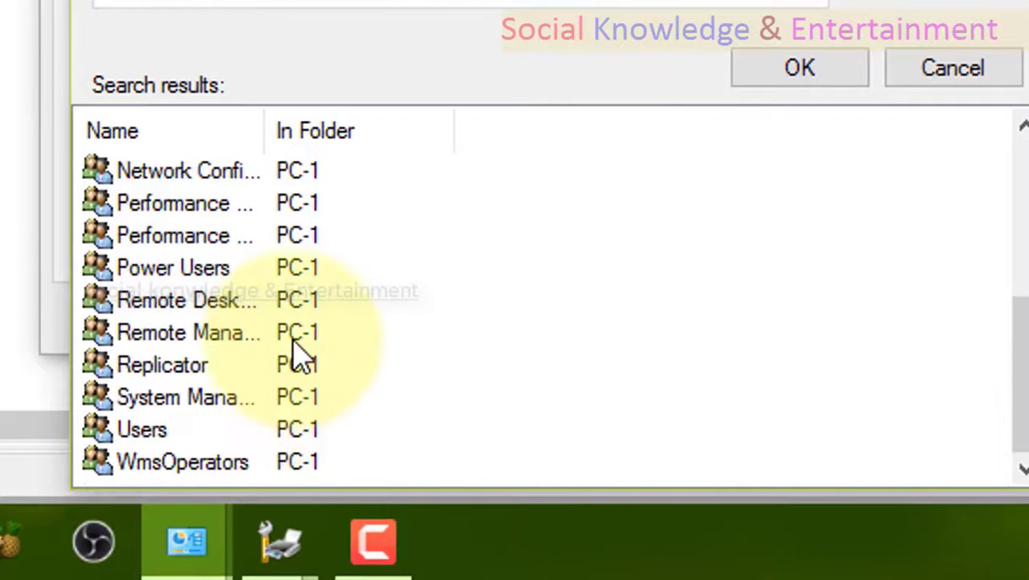
key("Home")
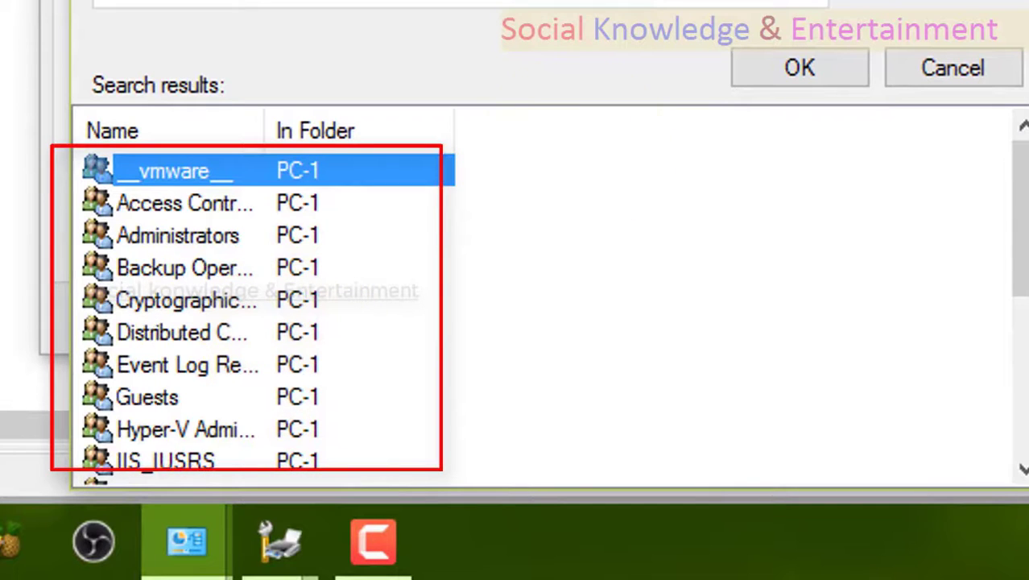
scroll(354, 310, "down", 4)
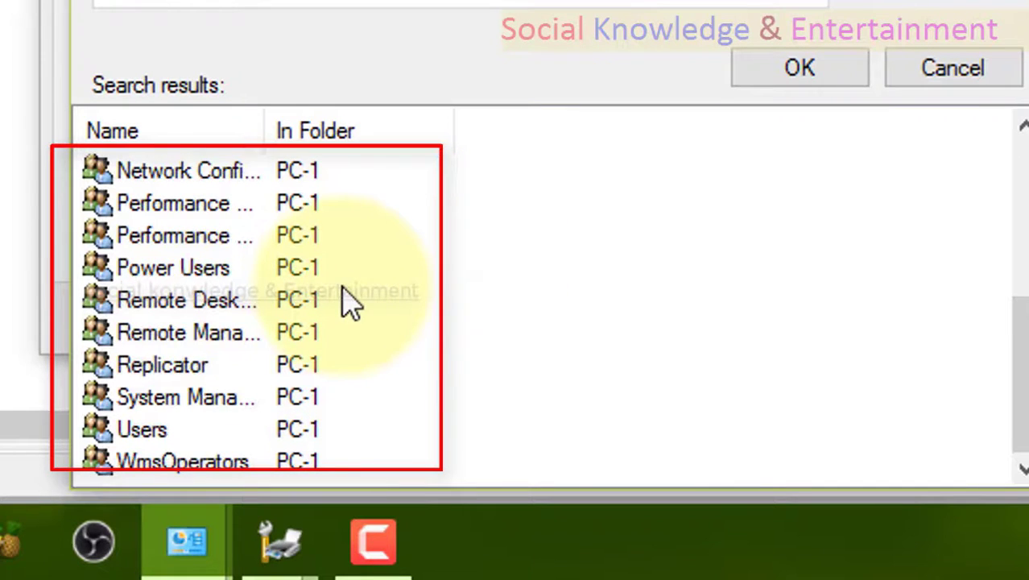
- Choose the PC-1 Users group, add it to the printer's permission list and select it there
left_click(215, 432)
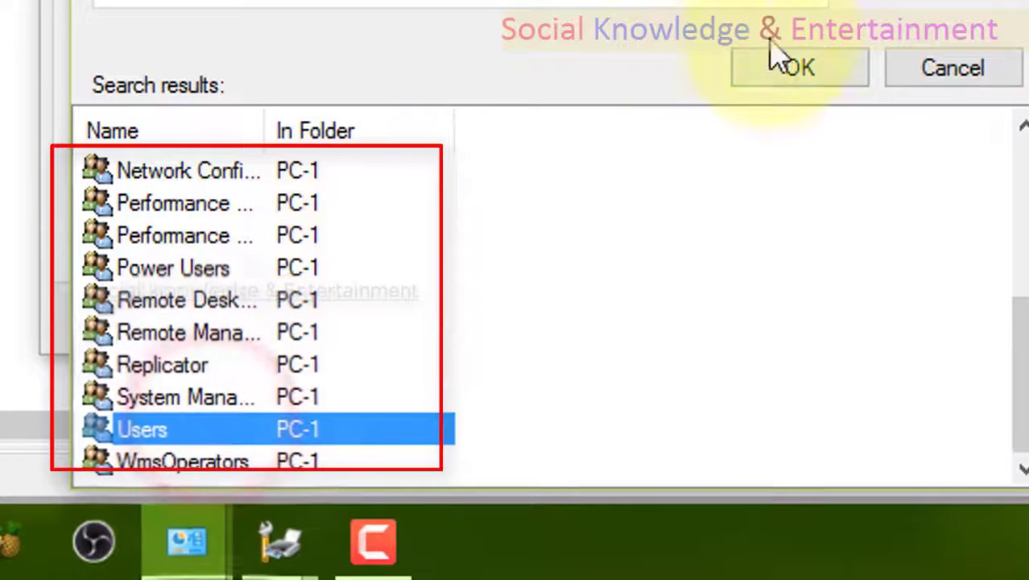
left_click(793, 68)
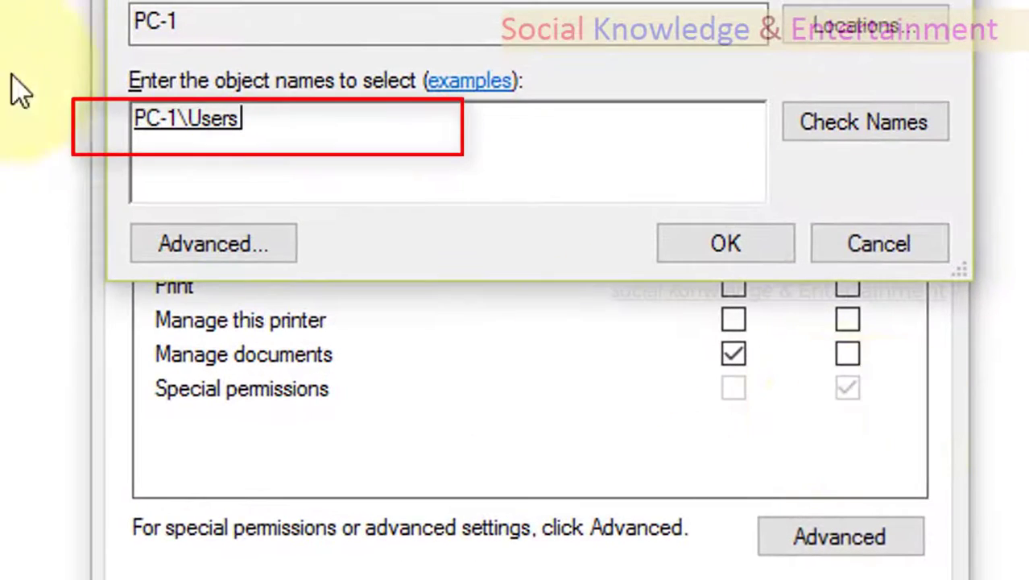
double_click(289, 123)
left_click(772, 256)
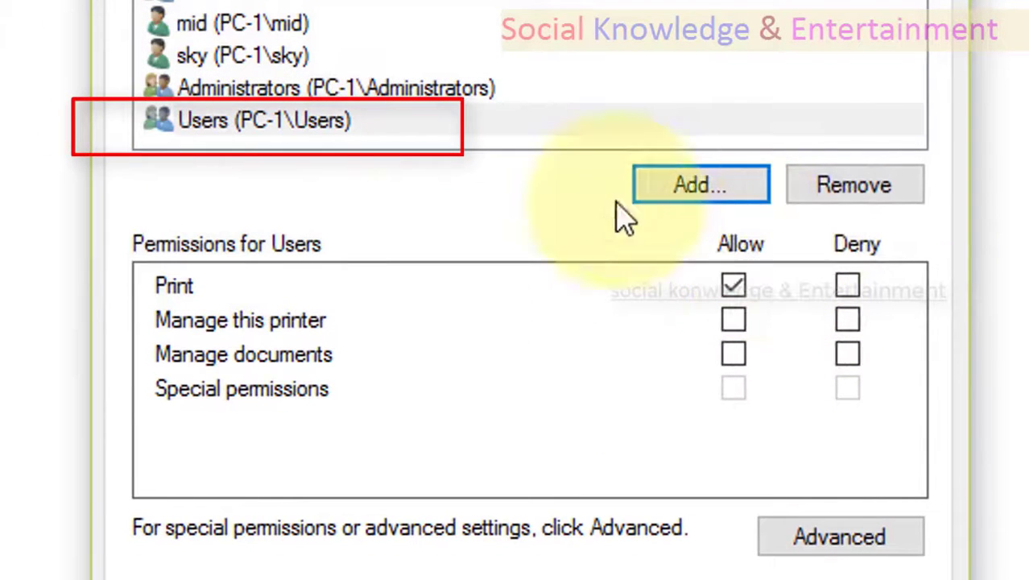
left_click(278, 128)
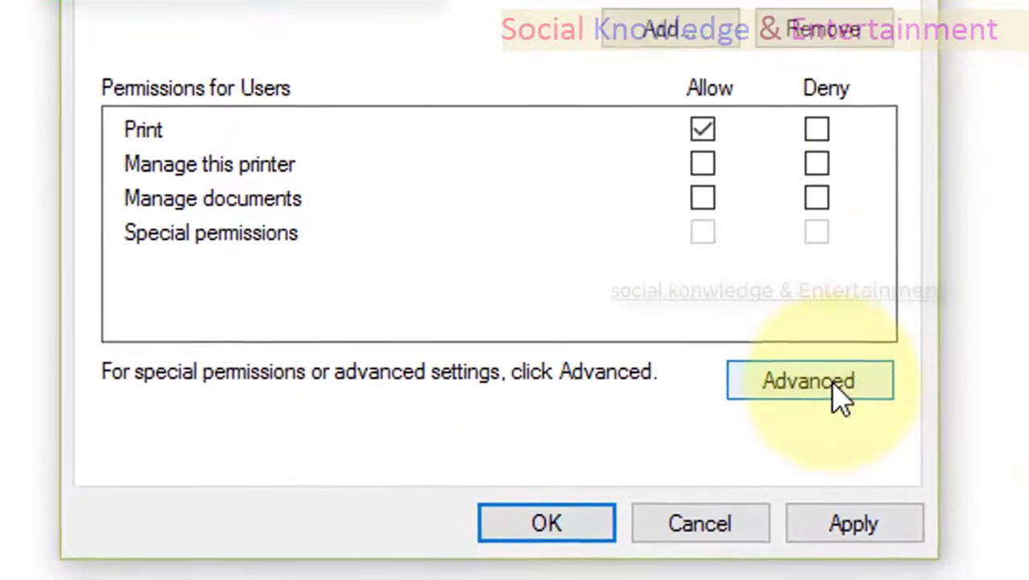
- Open the printer's advanced security settings and start a new permission entry
left_click(839, 394)
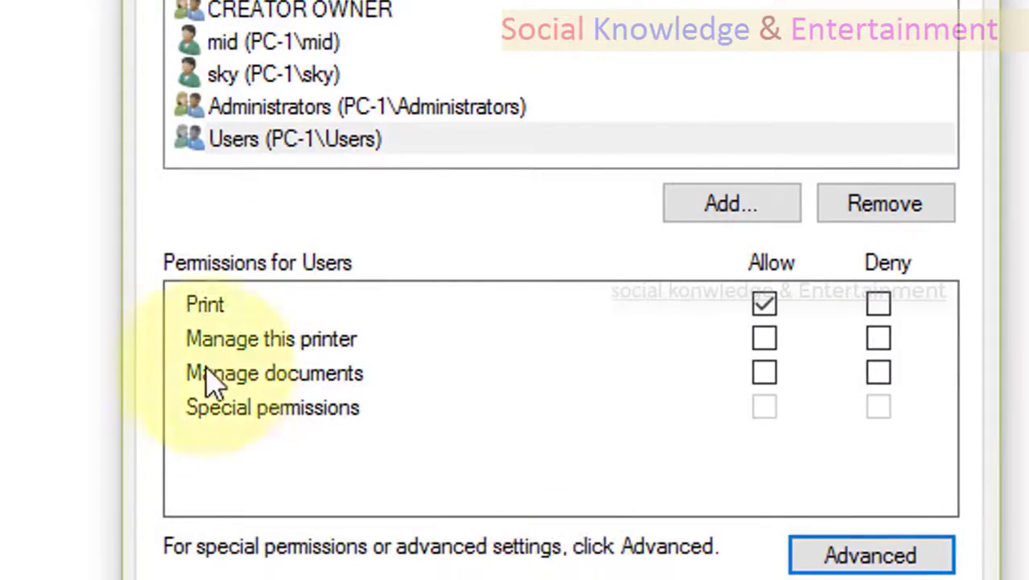
left_click(308, 149)
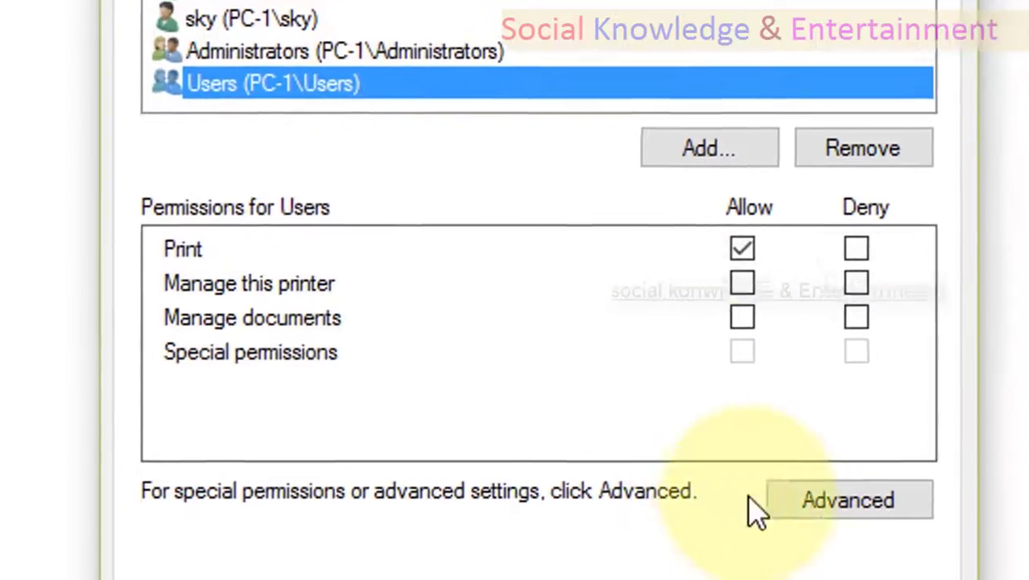
left_click(793, 504)
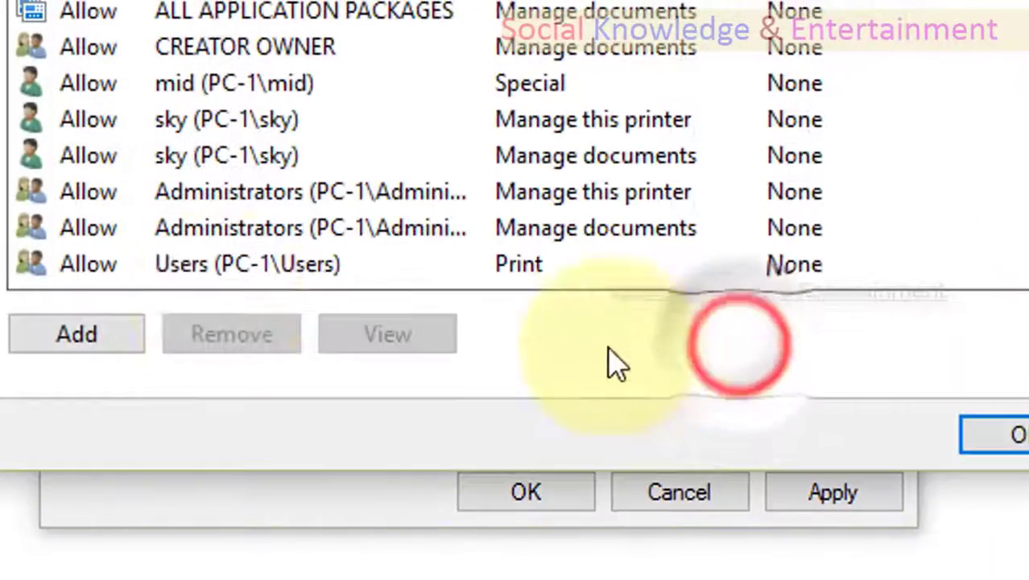
left_click(163, 475)
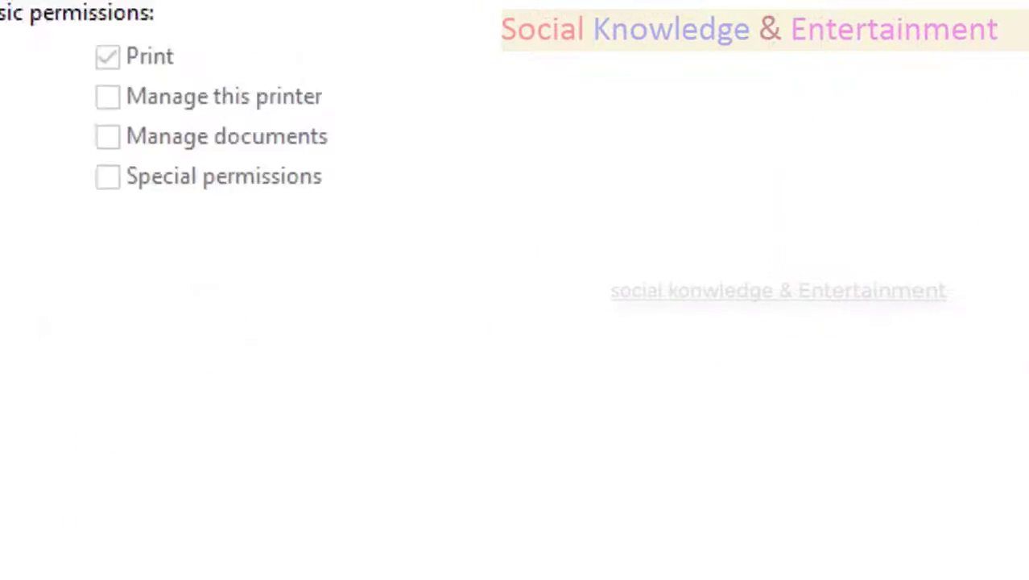
- Look up the Users group on PC-1 and set it as the principal of the new permission entry
left_click(330, 107)
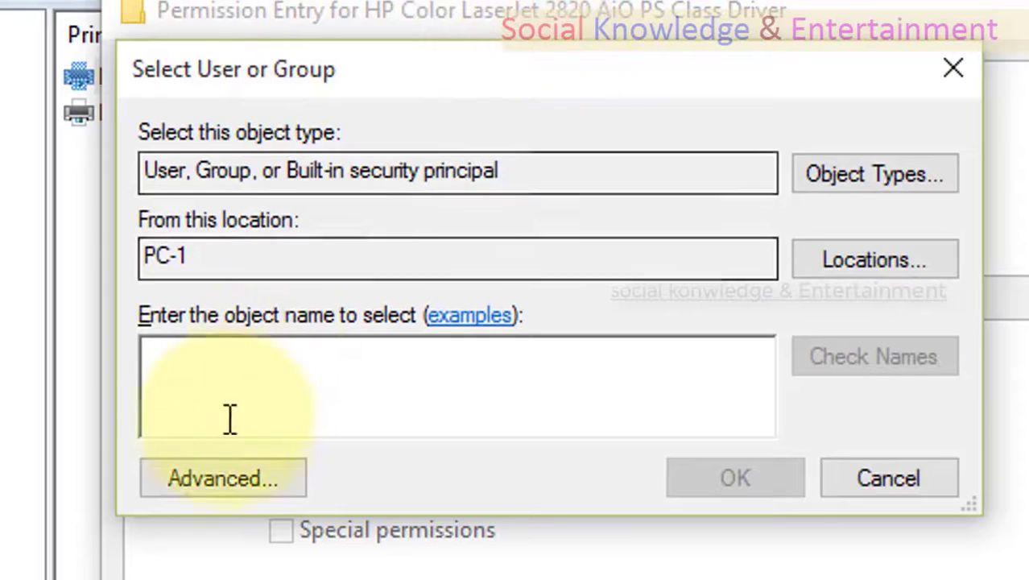
left_click(223, 478)
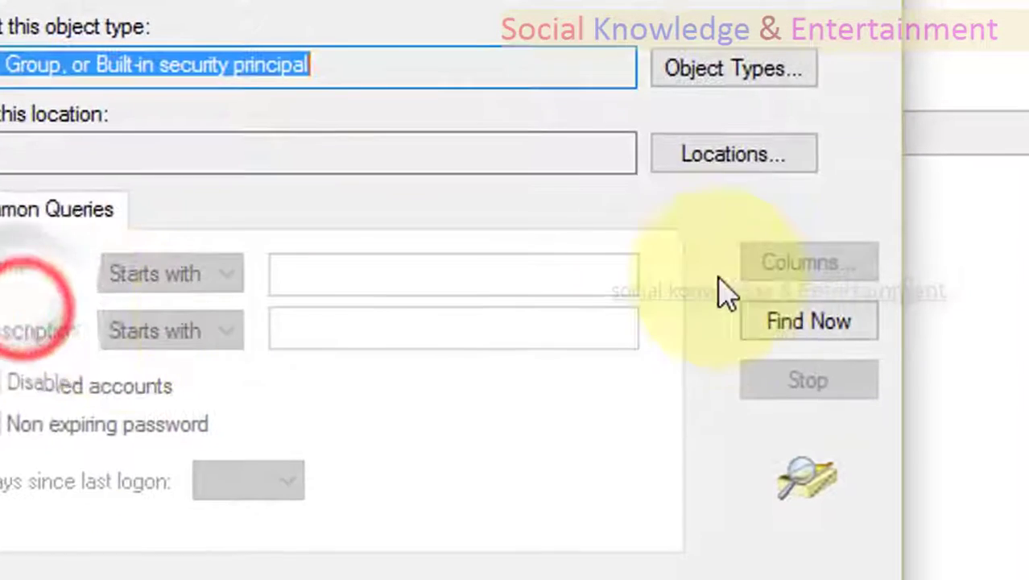
left_click(777, 321)
scroll(724, 225, "down", 12)
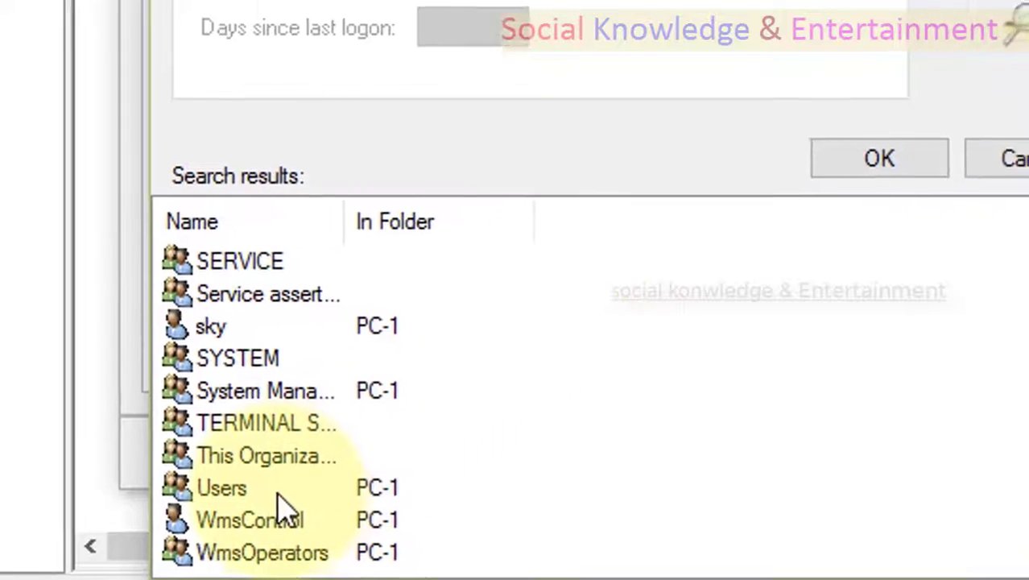
left_click(326, 458)
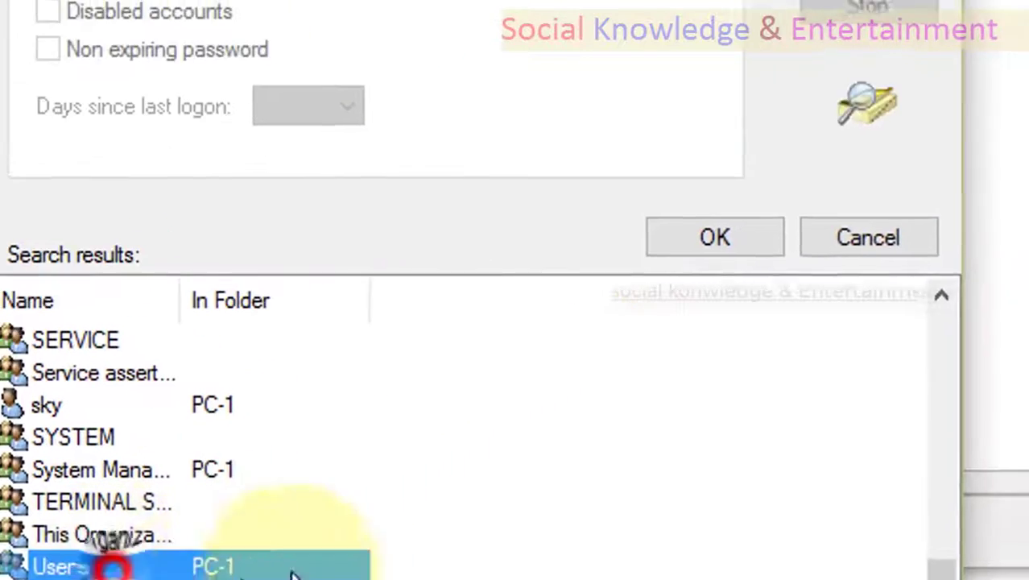
left_click(940, 135)
left_click(727, 410)
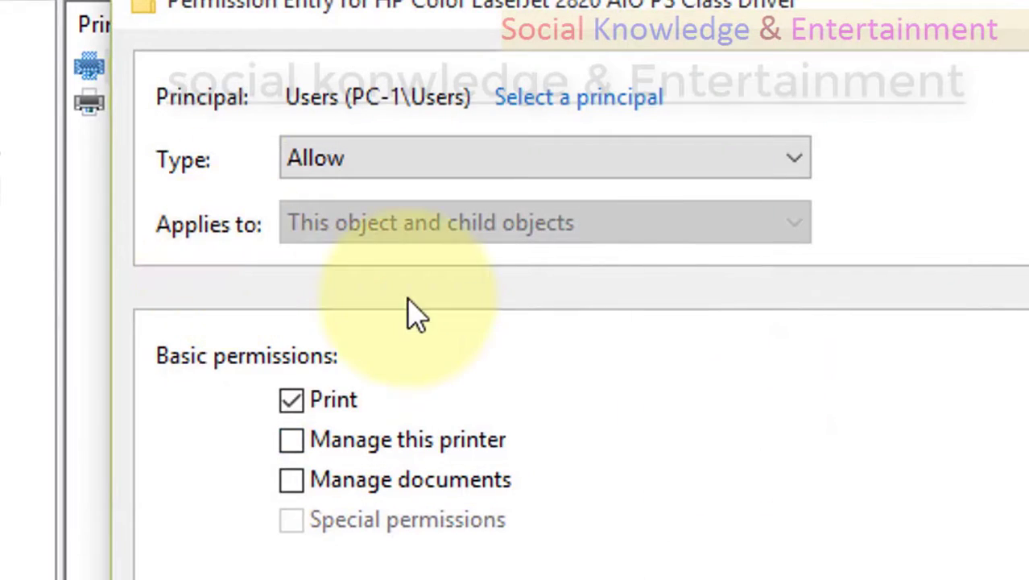
- Keep the entry's type as Allow, show the advanced permissions, and tick only Take ownership in addition to Print and Read permissions
left_click(489, 165)
left_click(489, 169)
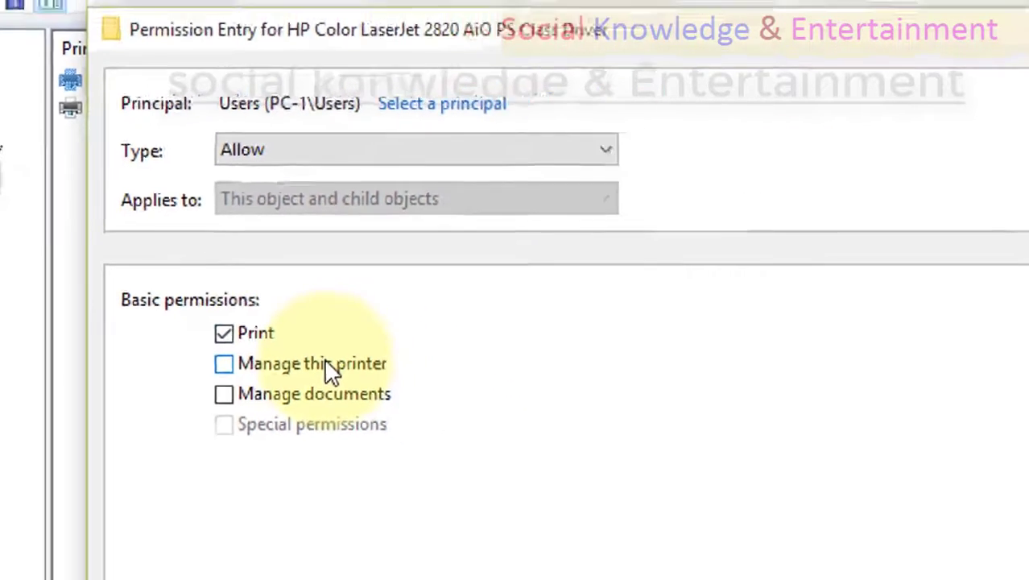
left_click(802, 245)
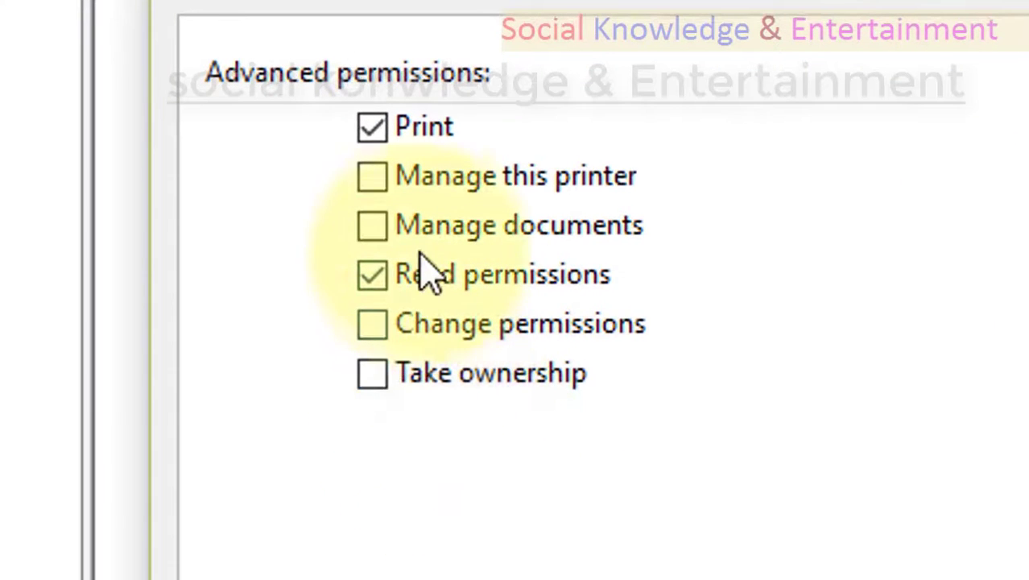
left_click(373, 229)
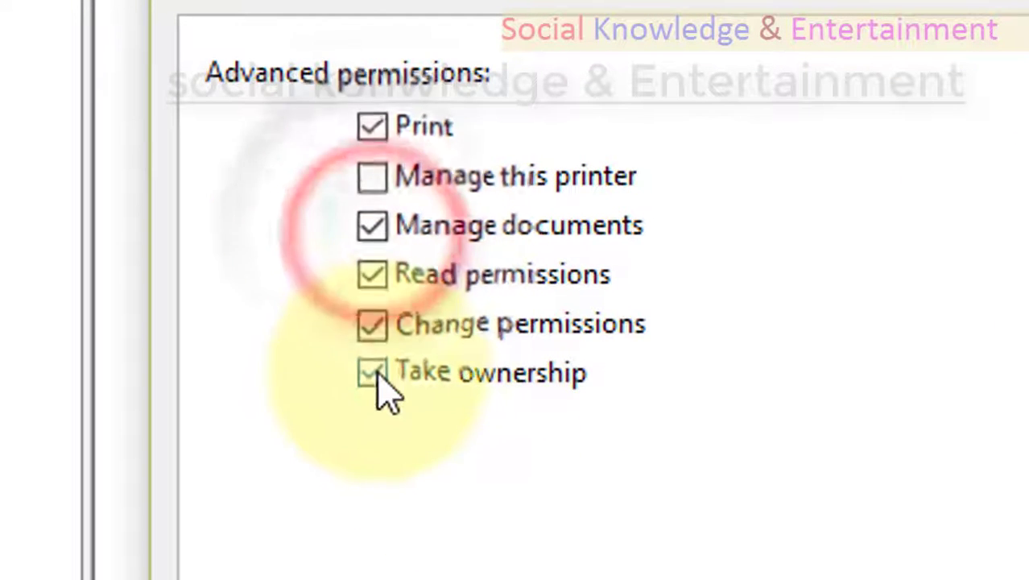
left_click(382, 322)
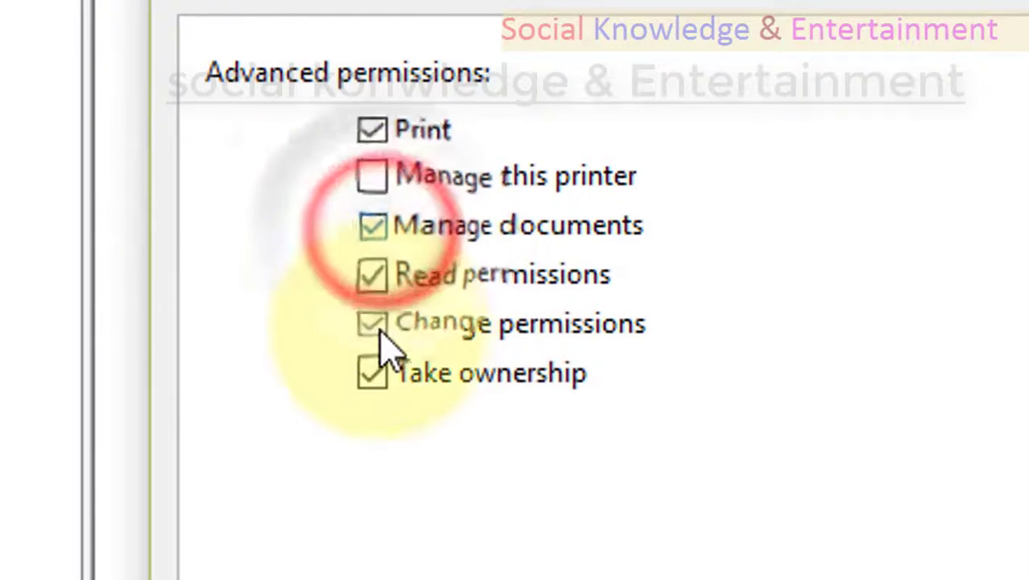
left_click(375, 324)
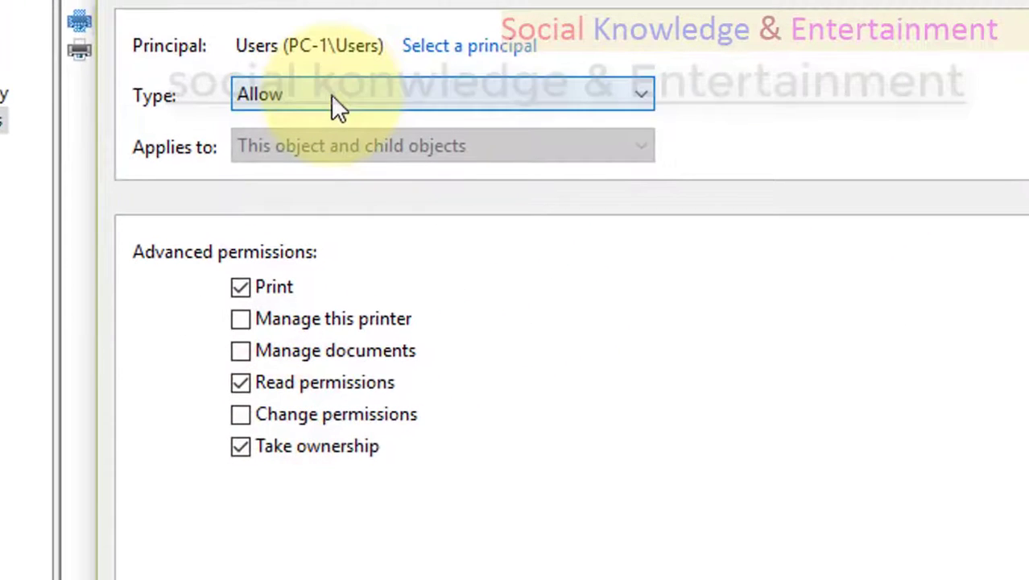
- Set the new Users entry's type to Deny, tick Change permissions, toggle Read permissions and Take ownership, and confirm the entry
left_click(331, 94)
left_click(330, 145)
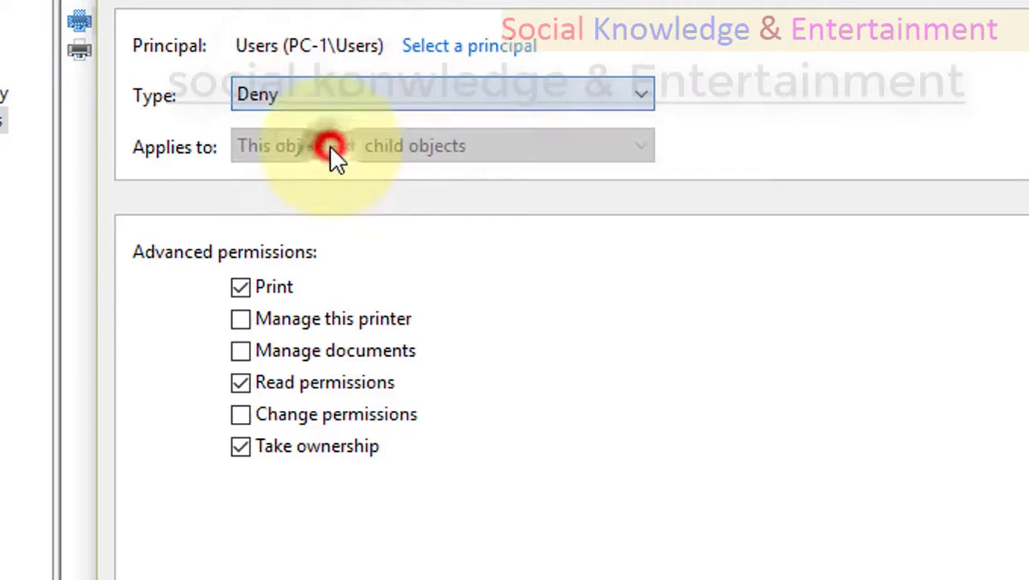
left_click(241, 413)
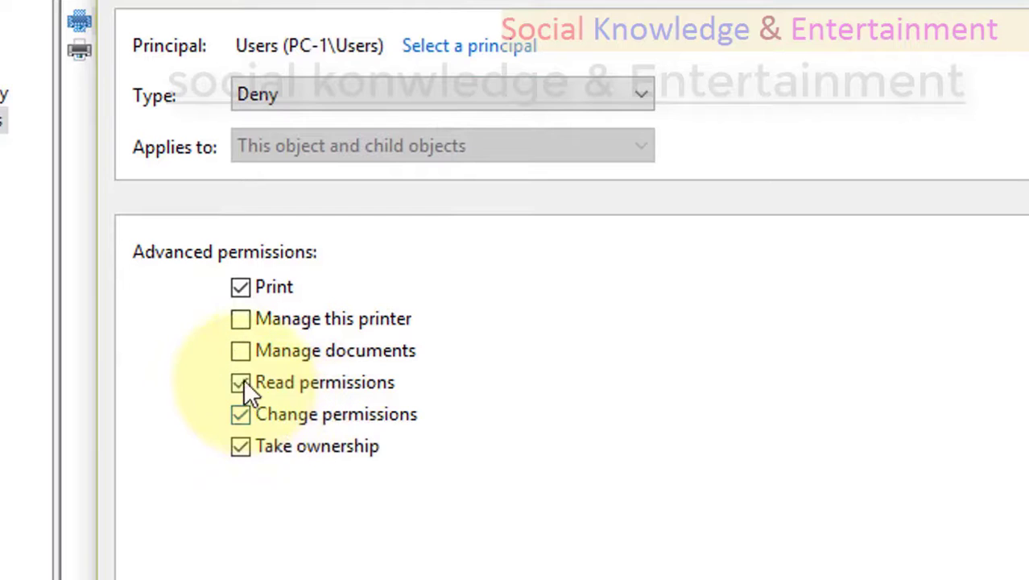
left_click(241, 382)
left_click(240, 446)
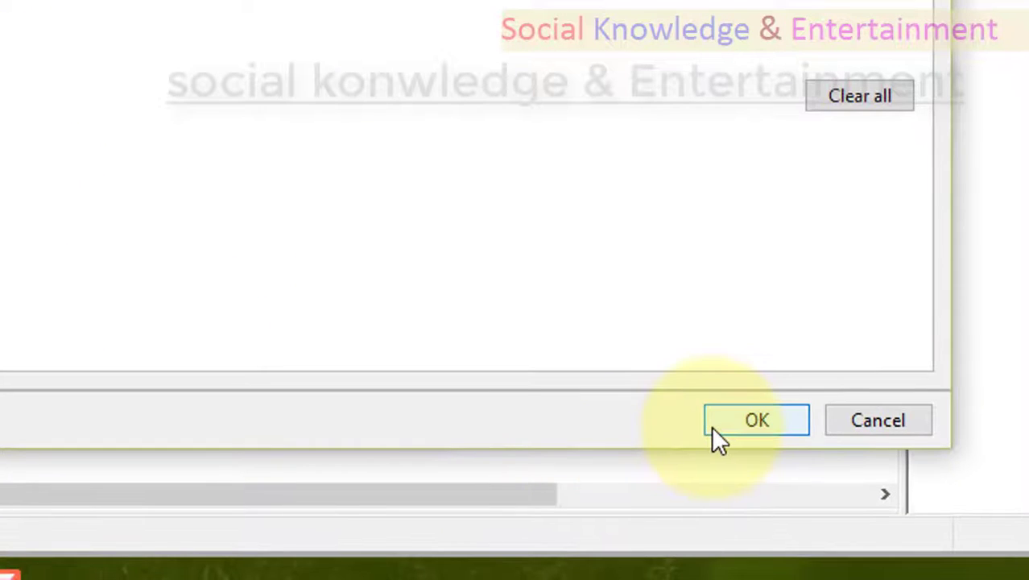
left_click(713, 426)
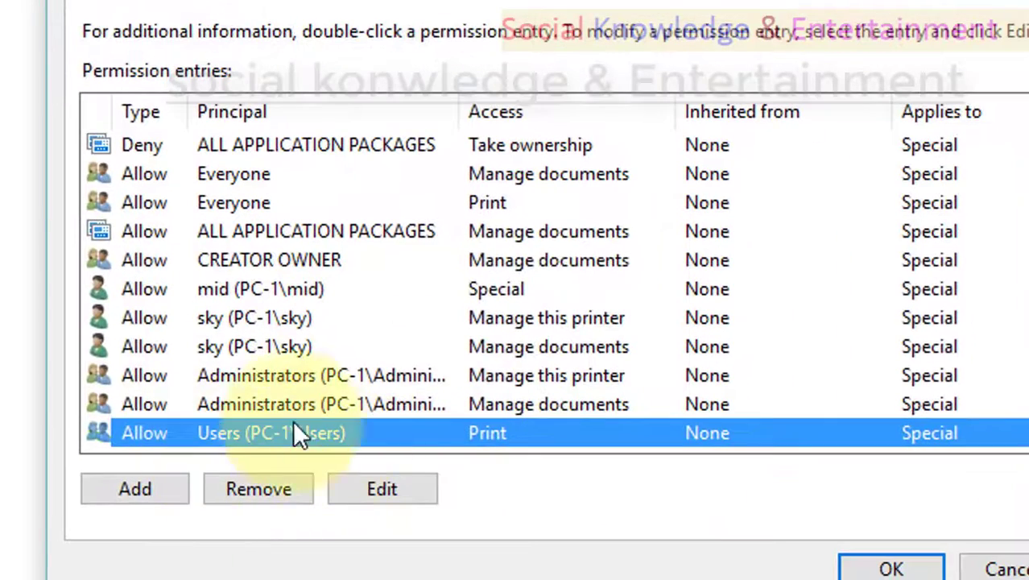
- Edit the existing Users entry with Print access, try Deny, clear Read permissions in the advanced permissions, and switch the type back to Allow
left_click(381, 489)
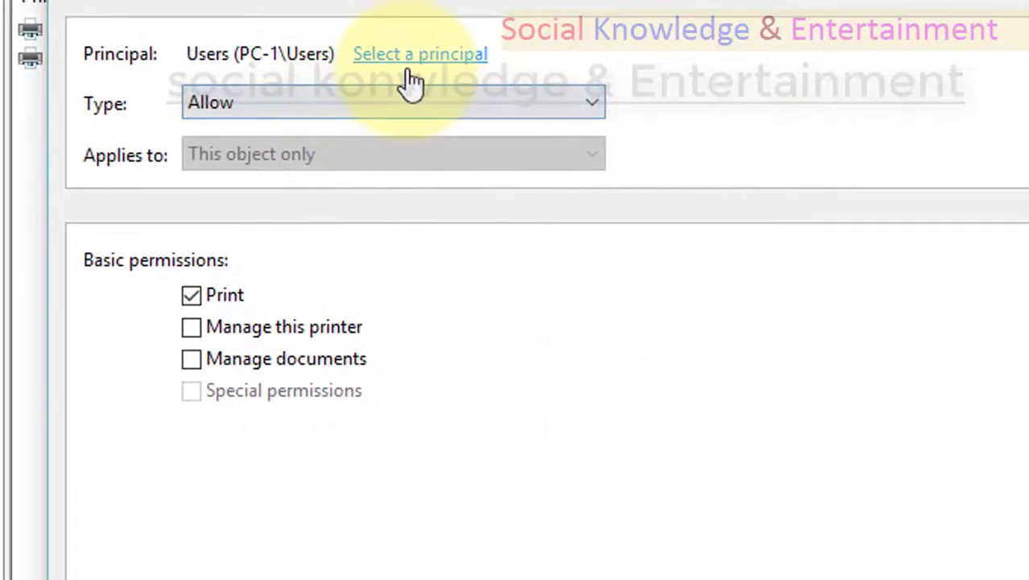
left_click(411, 102)
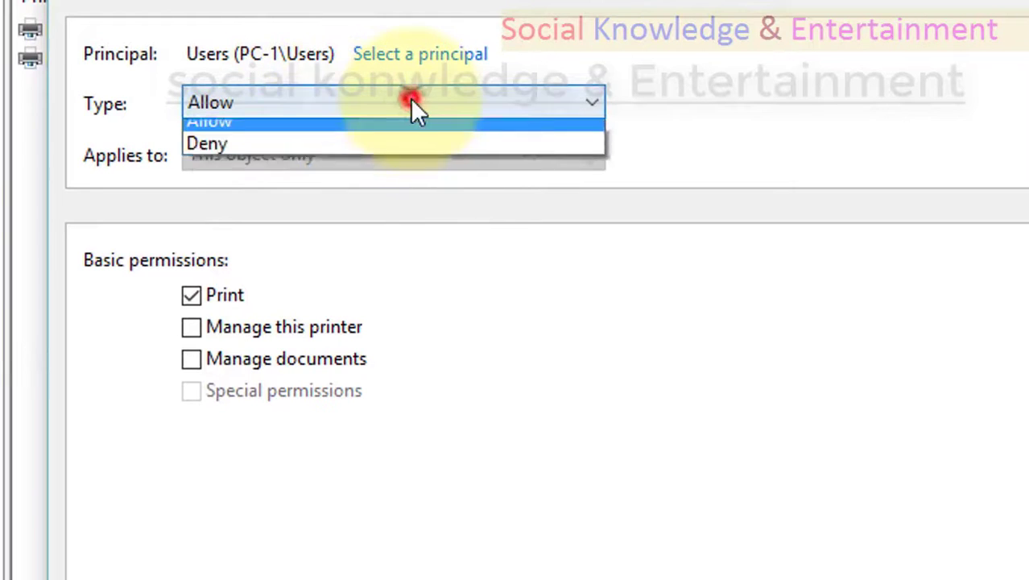
left_click(372, 154)
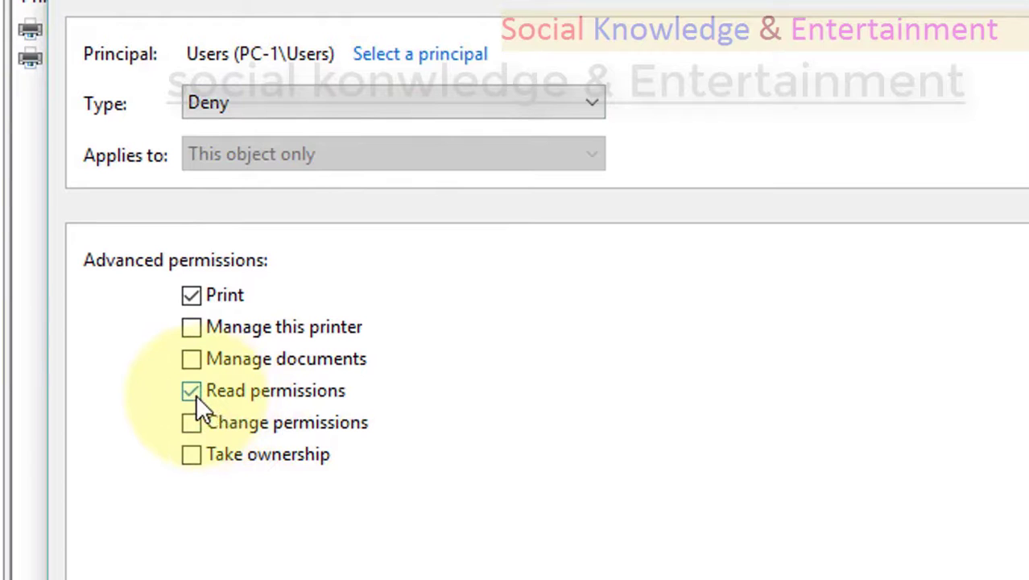
left_click(193, 390)
left_click(253, 102)
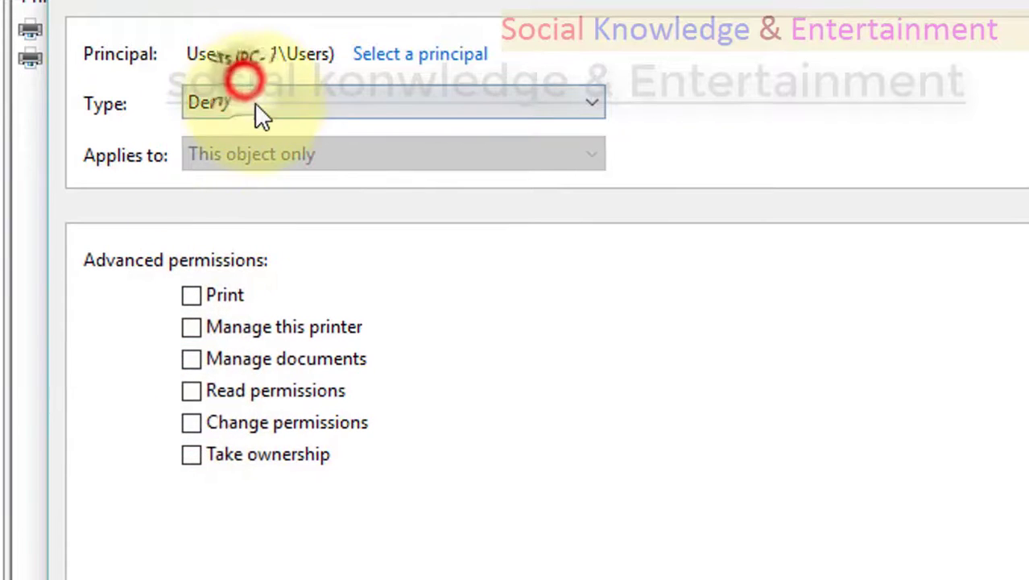
left_click(252, 129)
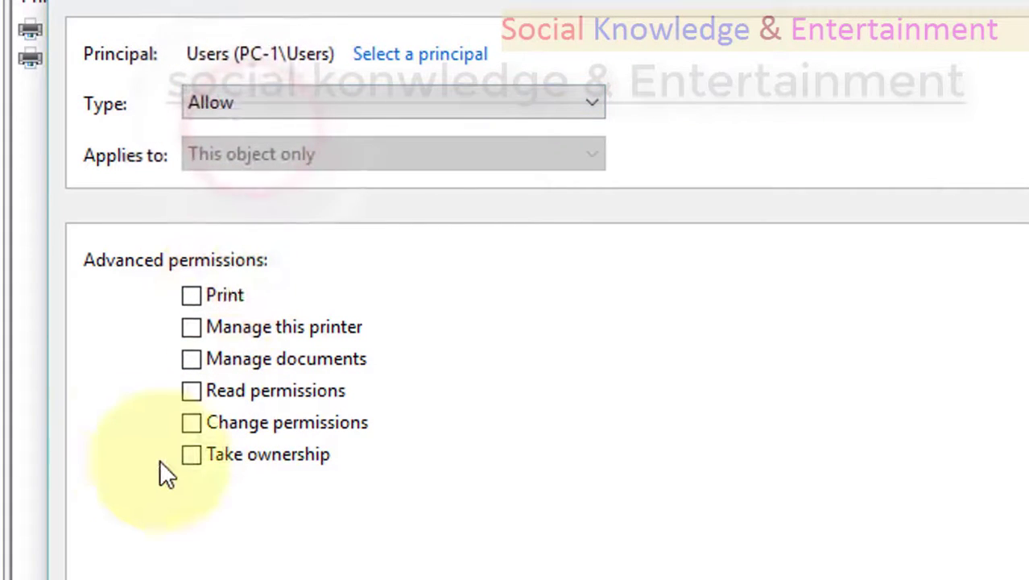
- Tick Print, Read permissions, Change permissions and Take ownership for the Users entry, leaving both Manage options cleared
left_click(201, 296)
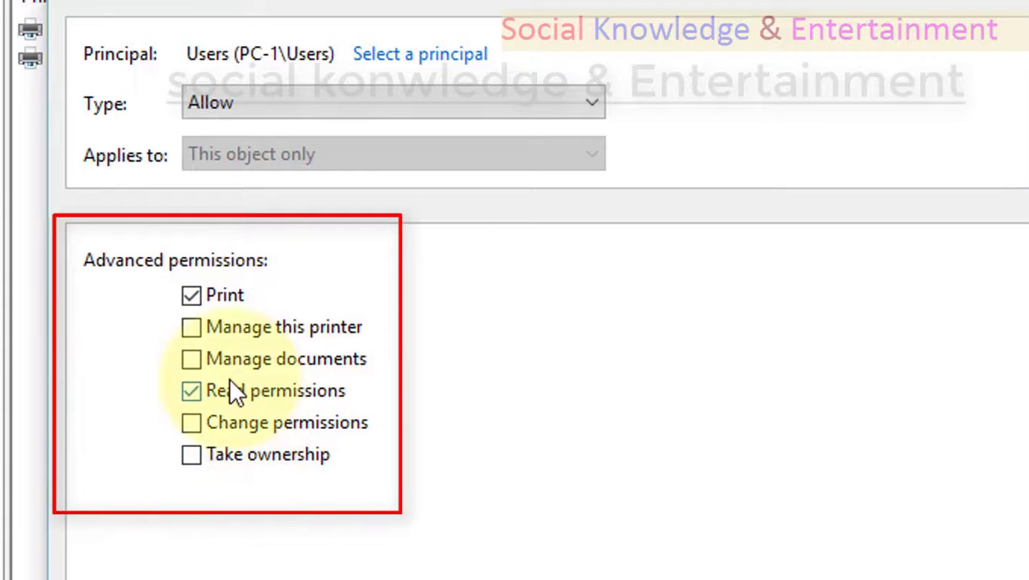
left_click(190, 361)
left_click(190, 360)
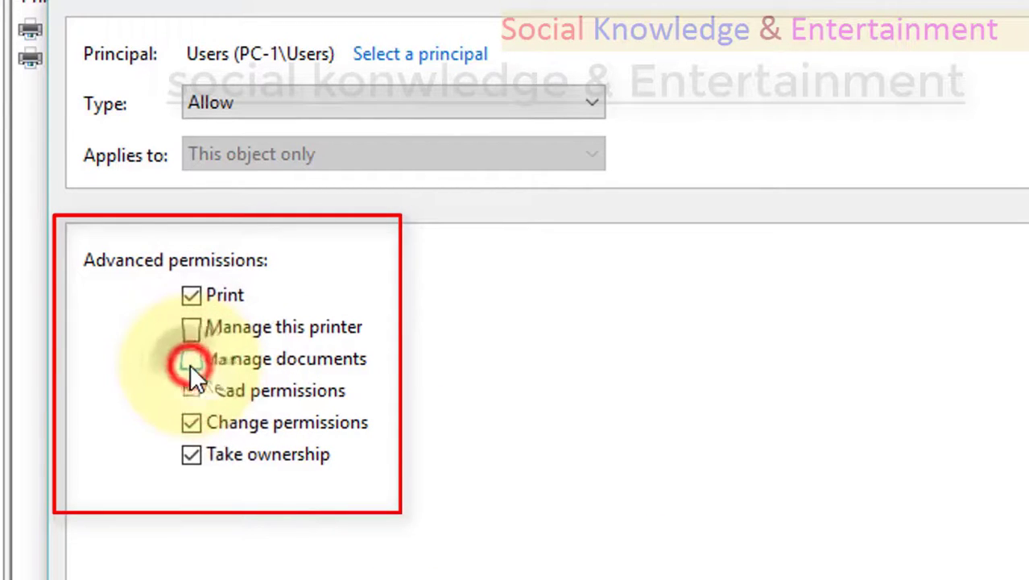
left_click(190, 420)
left_click(191, 420)
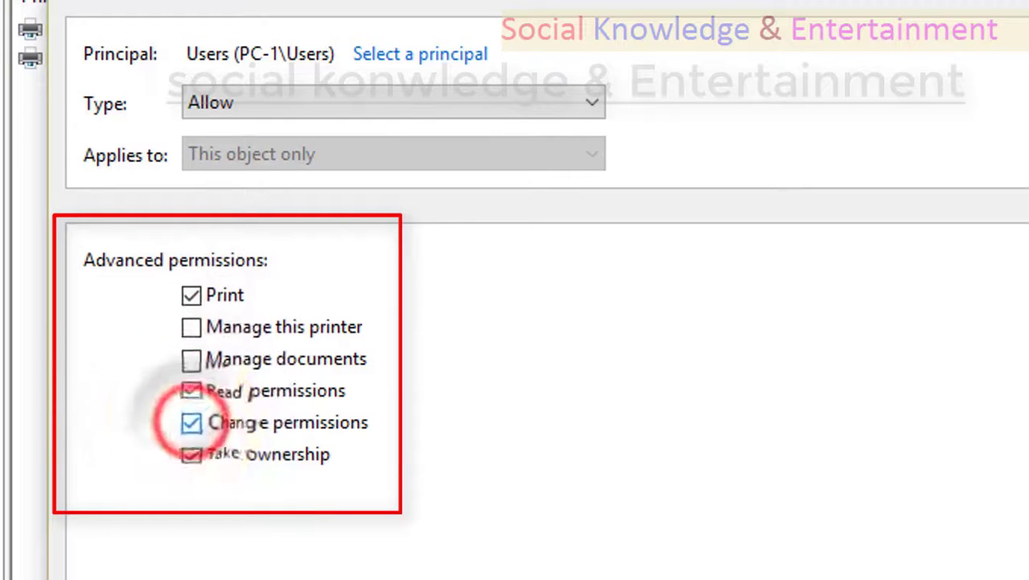
- Switch the Users entry's type to Deny and back to Allow, and confirm the edited entry
left_click(292, 113)
left_click(288, 153)
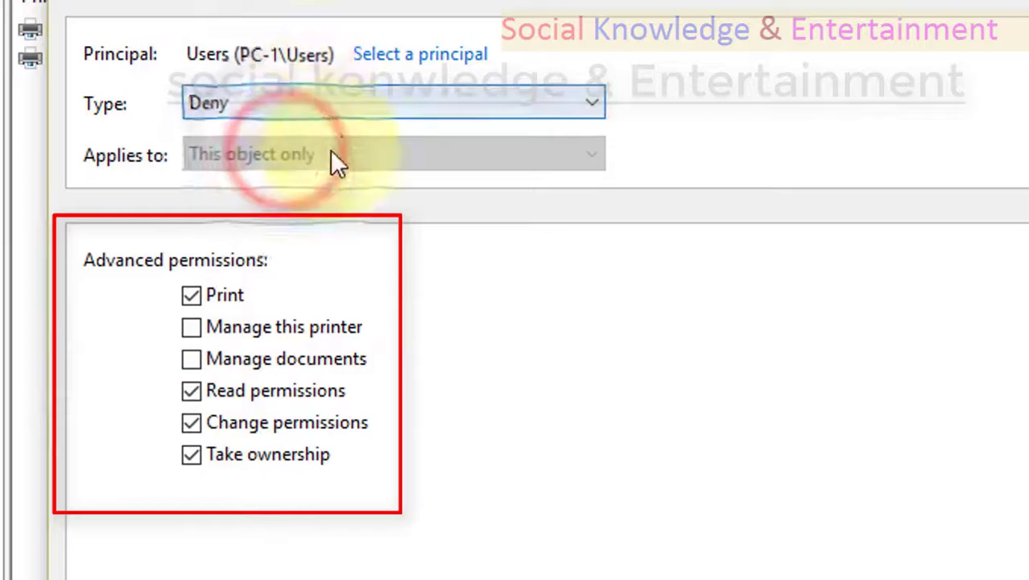
left_click(287, 114)
left_click(282, 137)
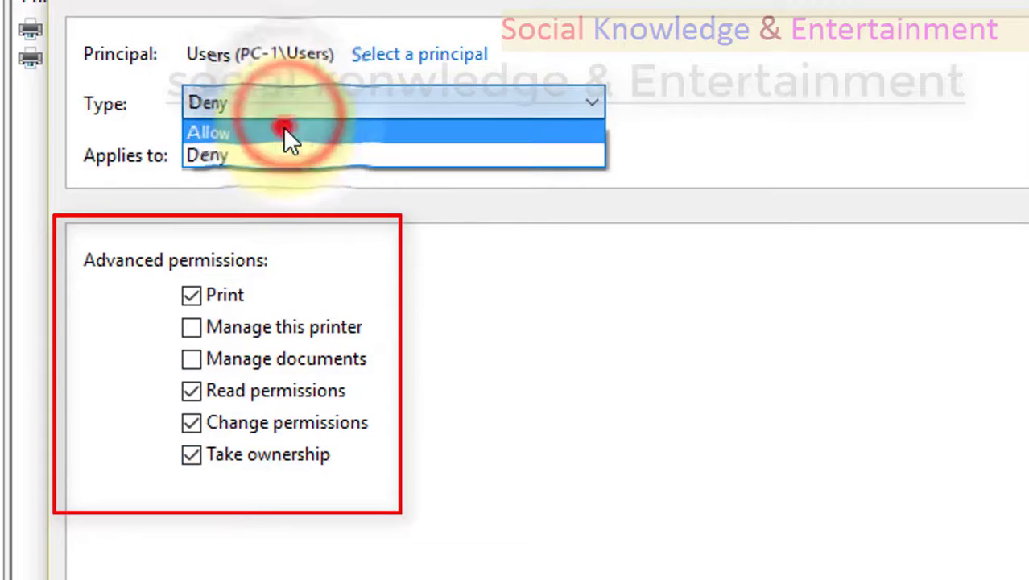
key("Return")
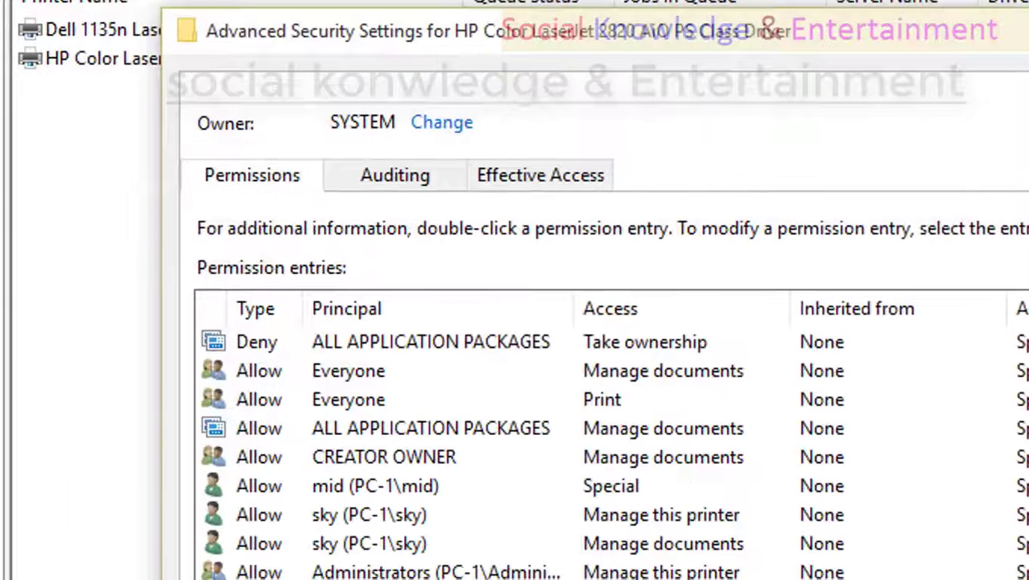
- Start a new auditing entry for the printer and set the Users group on PC-1 as its principal
left_click(389, 175)
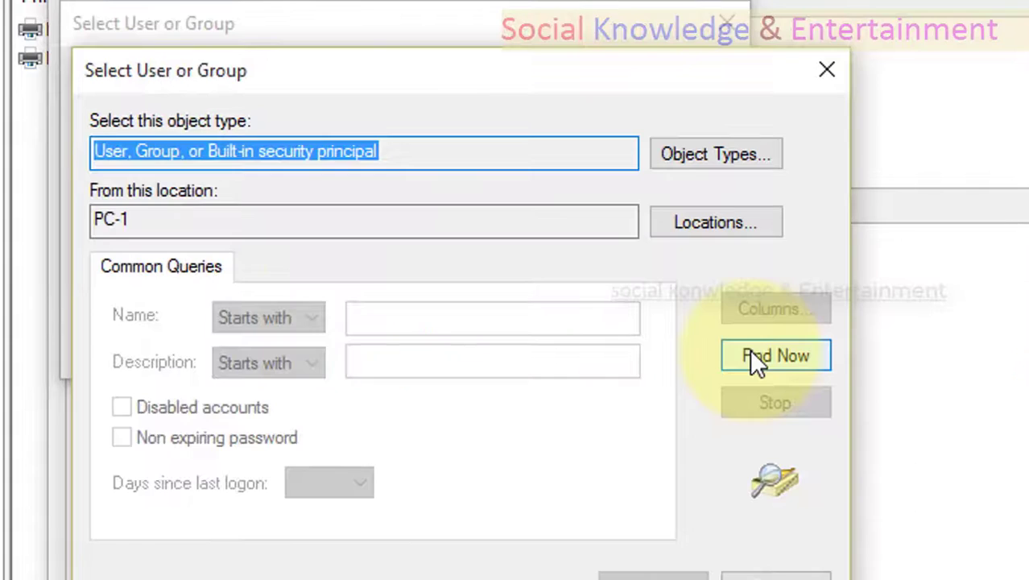
left_click(751, 351)
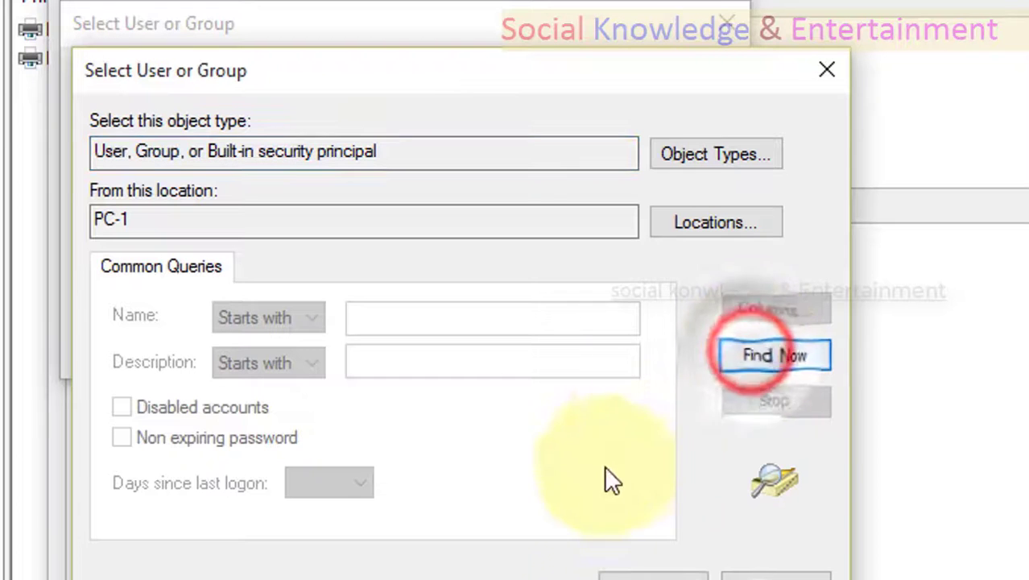
scroll(304, 453, "down", 5)
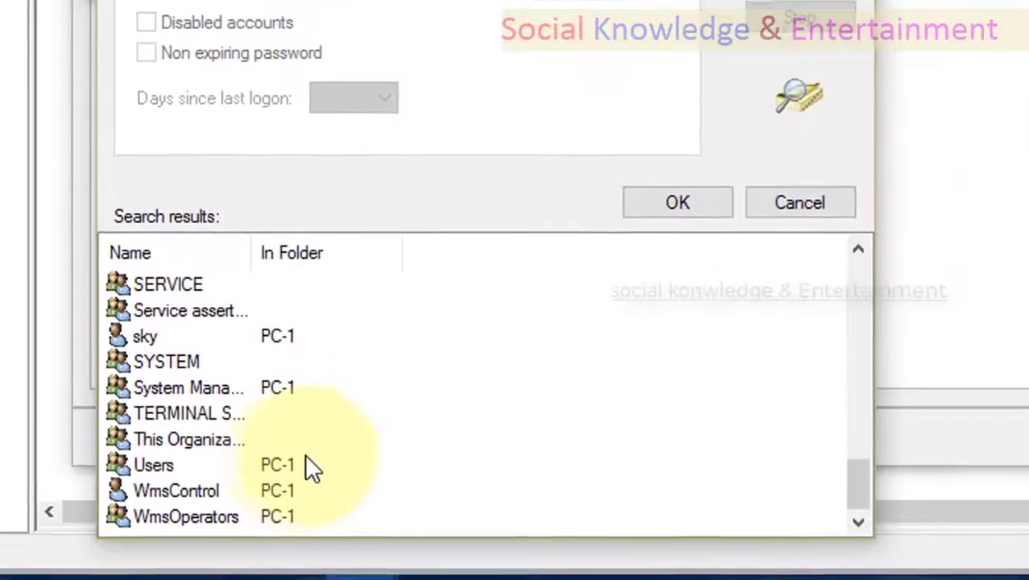
left_click(273, 463)
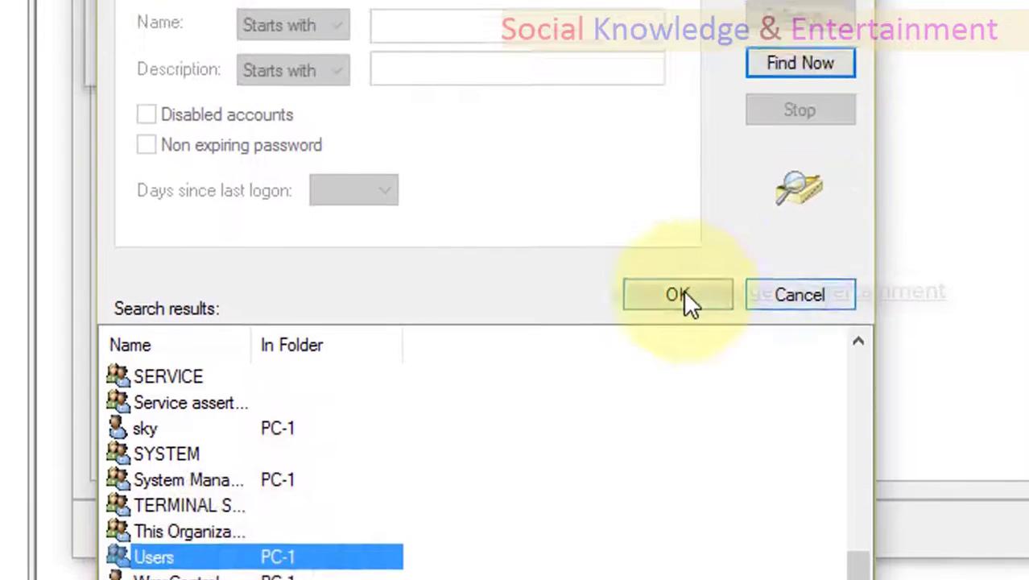
left_click(681, 205)
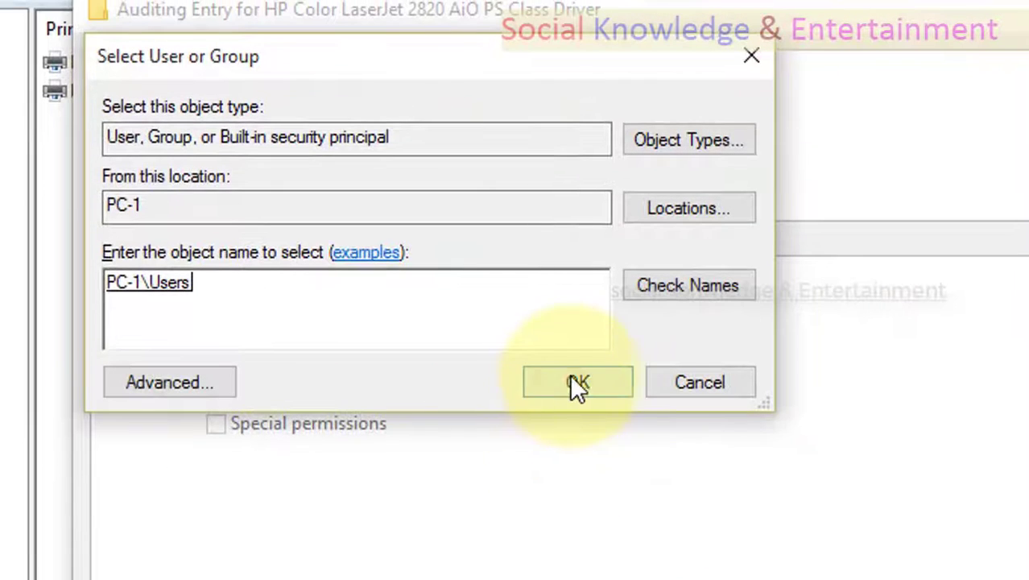
left_click(571, 376)
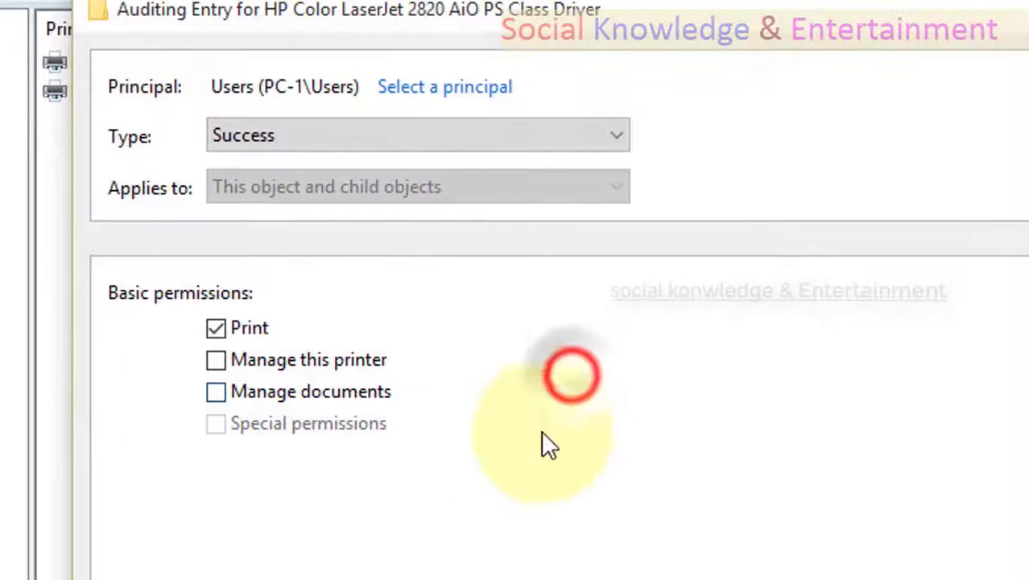
- Set the auditing entry's type to All, tick every advanced permission including Manage this printer and Manage documents, and apply the advanced settings
left_click(397, 138)
left_click(371, 177)
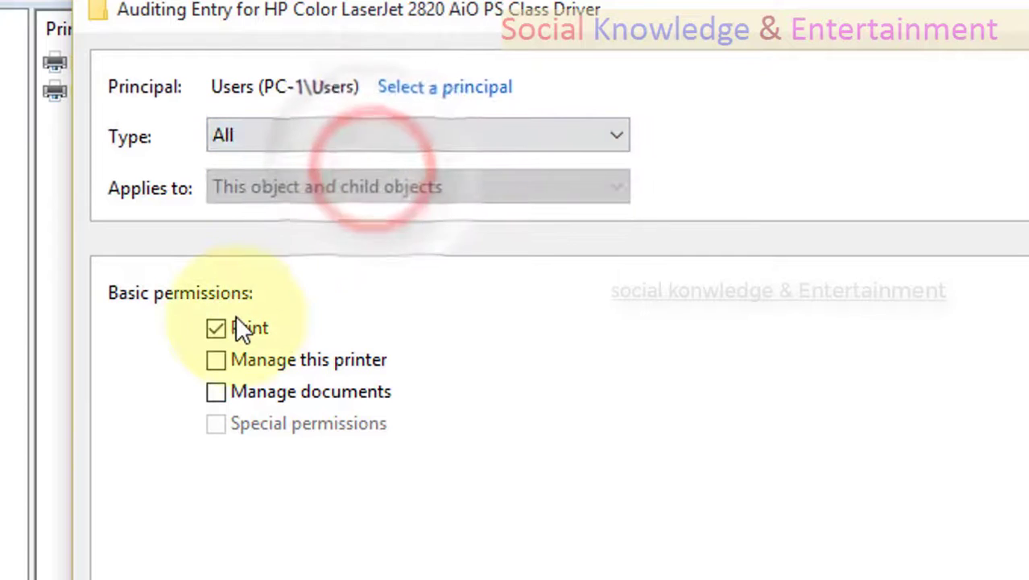
left_click(711, 331)
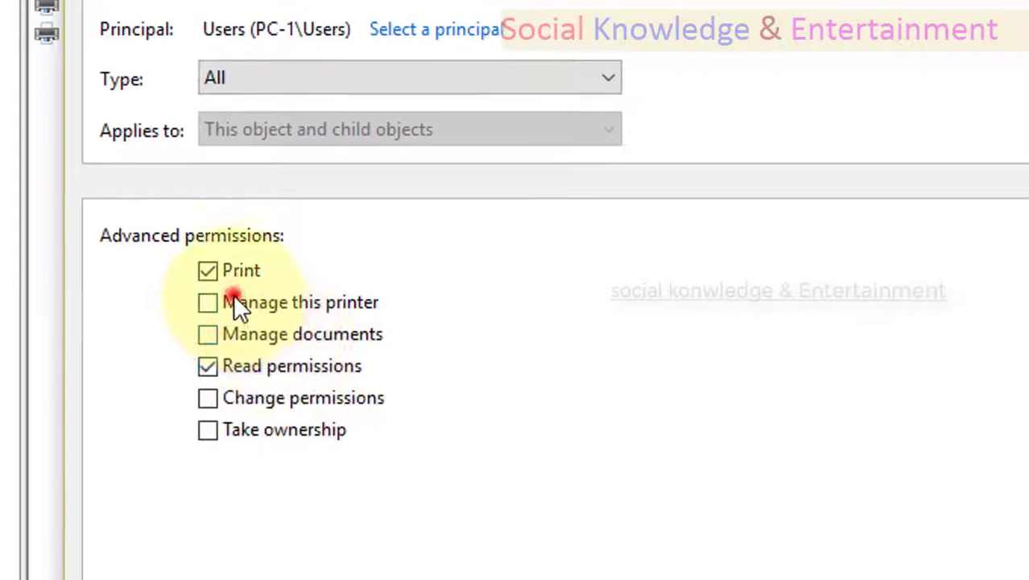
left_click(235, 299)
left_click(227, 342)
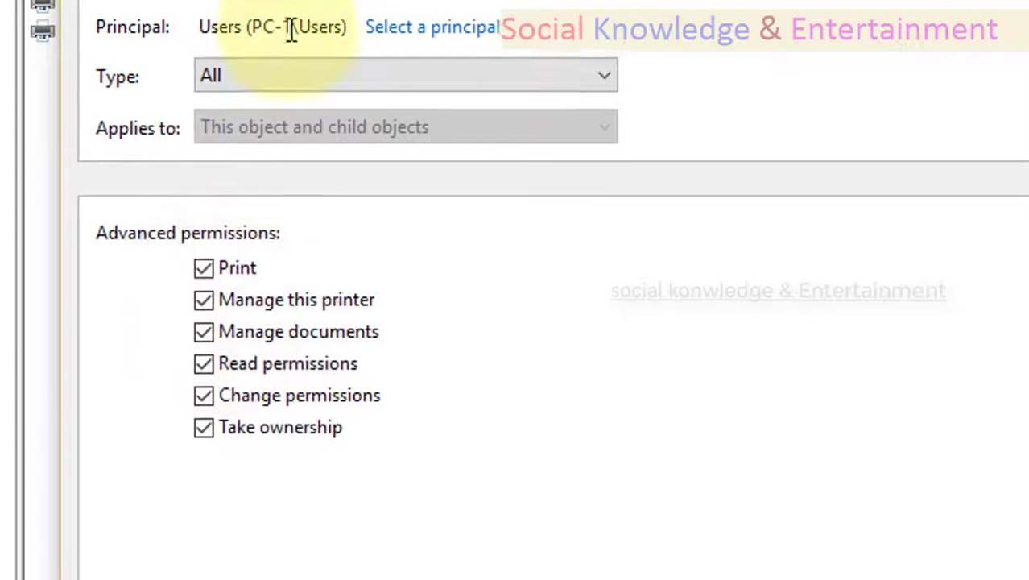
left_click(780, 506)
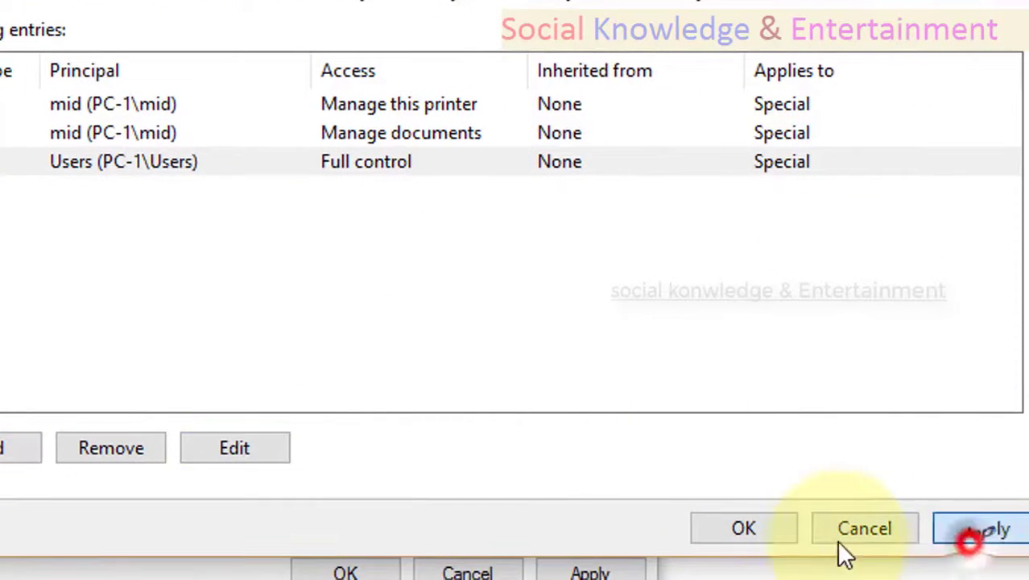
left_click(693, 521)
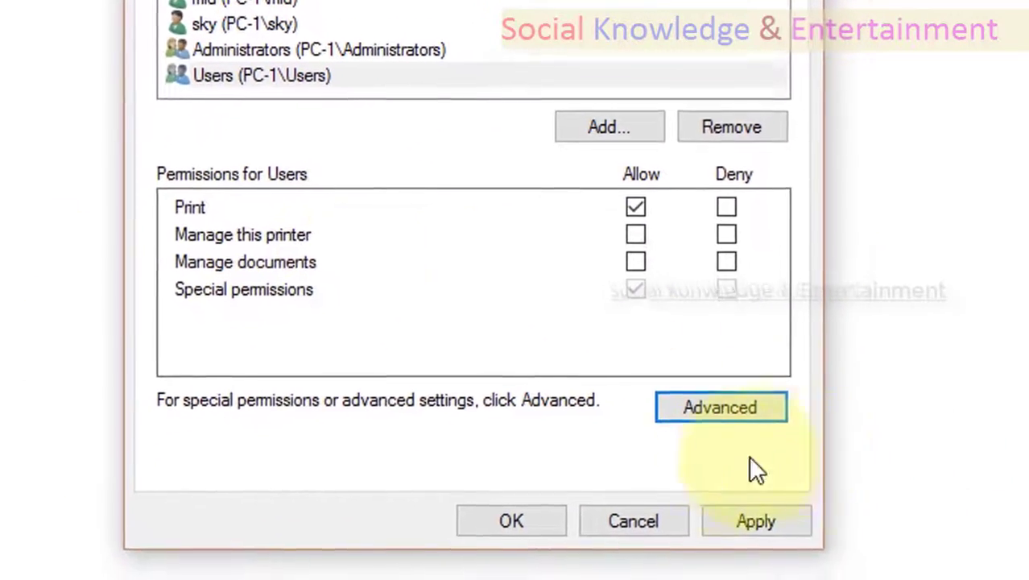
- Reopen the printer's advanced security settings and start choosing a user for the effective access check
left_click(722, 410)
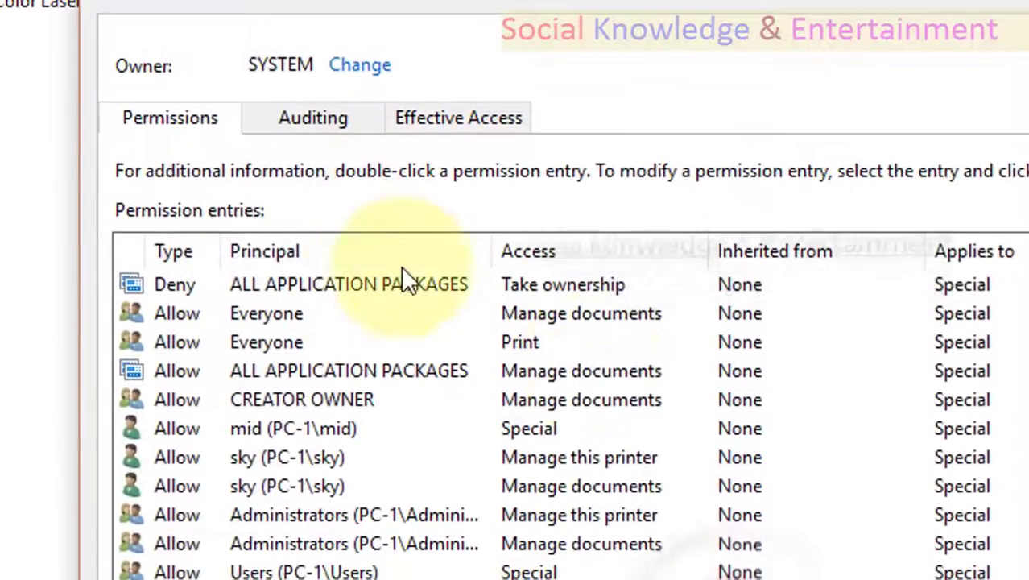
left_click(435, 137)
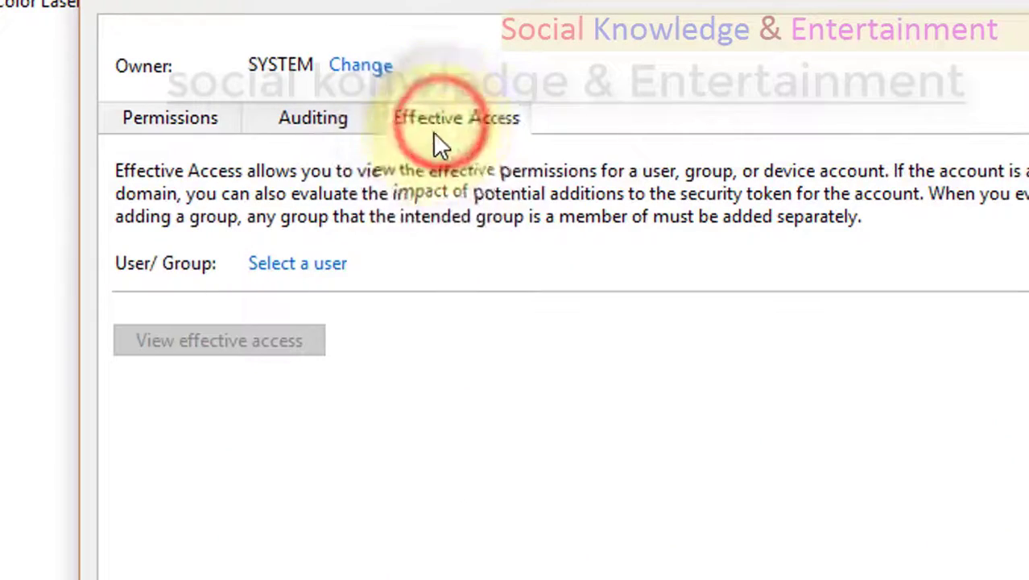
left_click(318, 274)
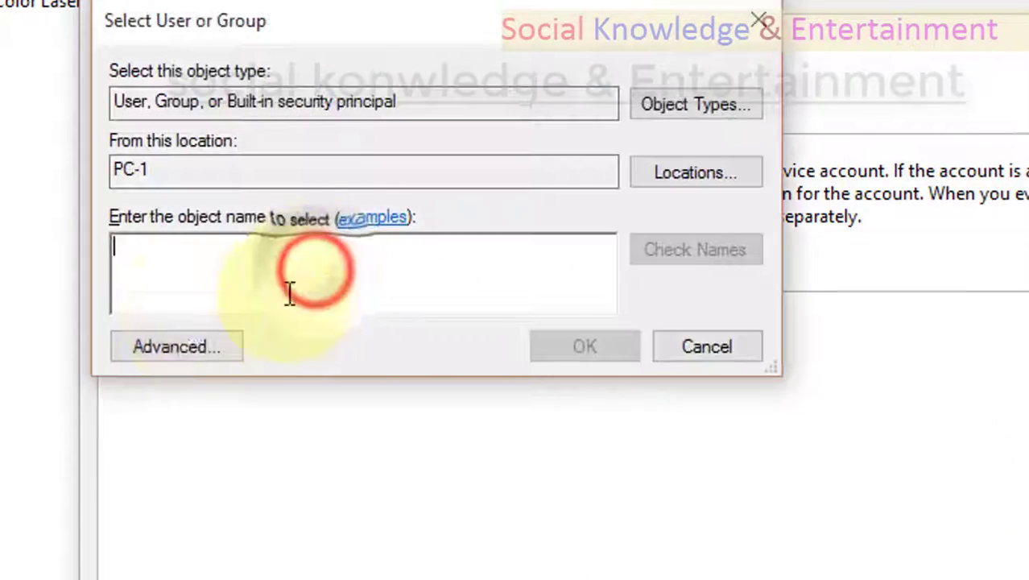
- Search the PC-1 accounts and choose the Users group for the printer's effective access check
left_click(156, 355)
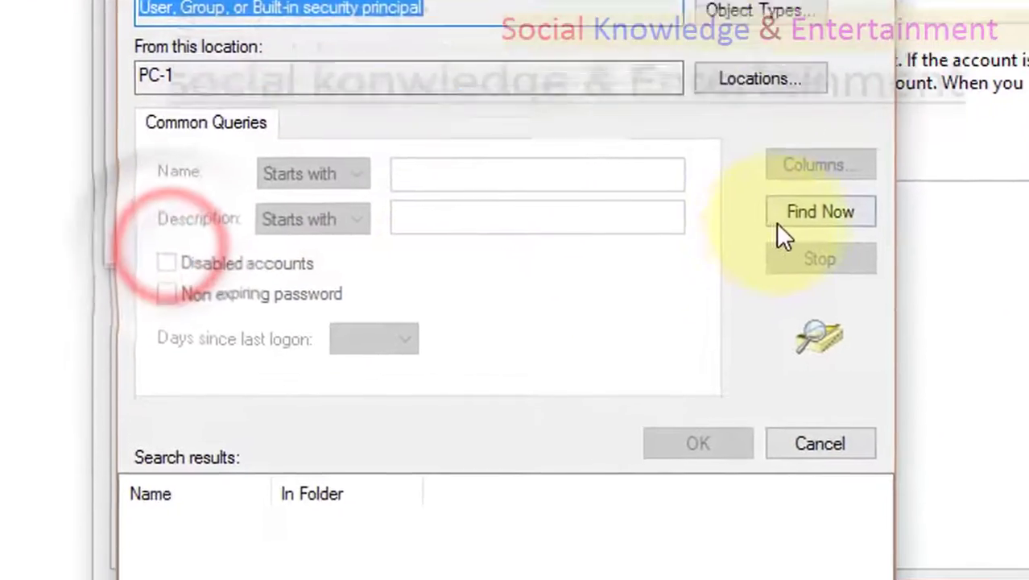
left_click(775, 222)
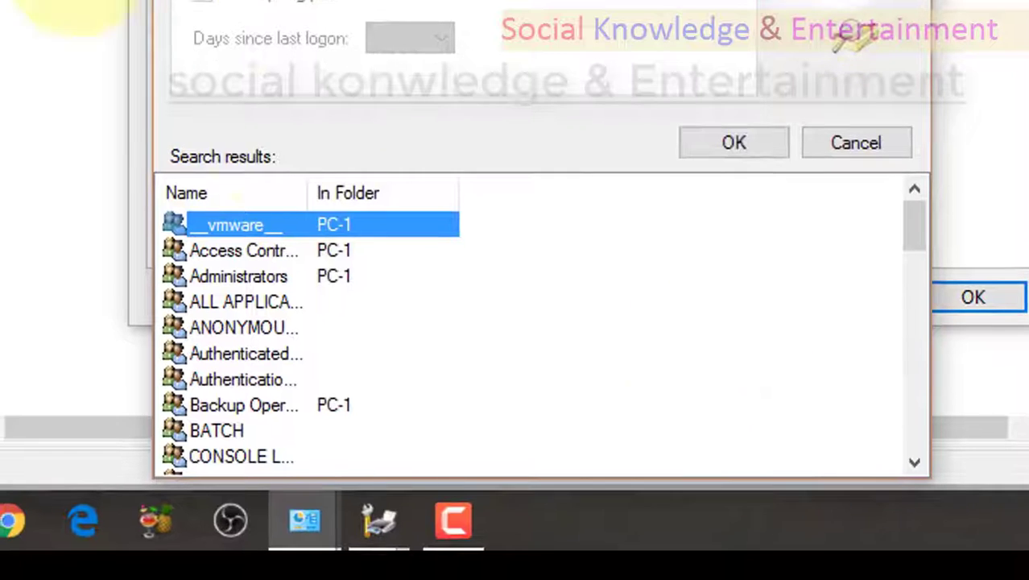
scroll(707, 241, "down", 1)
scroll(641, 205, "down", 5)
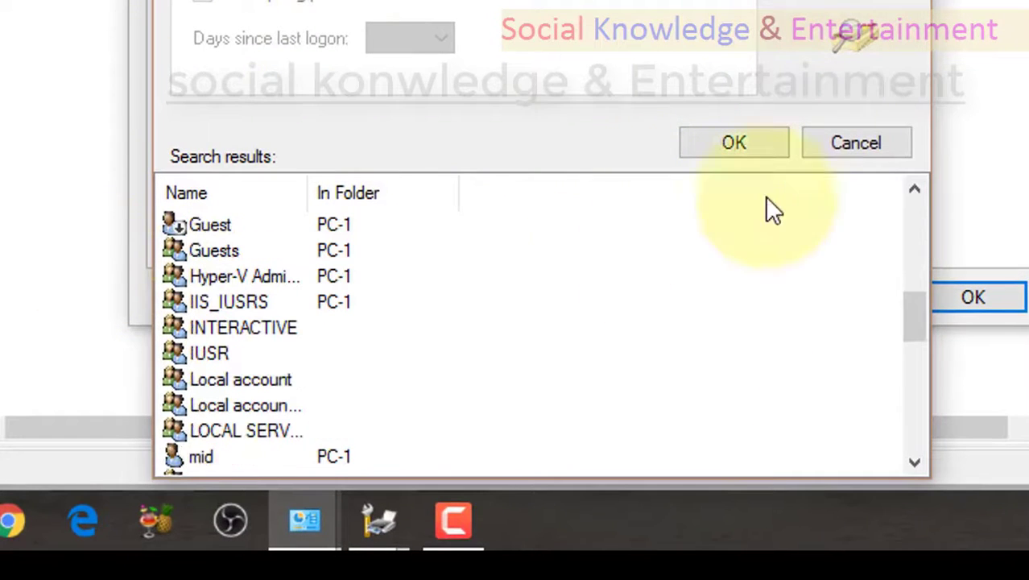
scroll(611, 379, "down", 8)
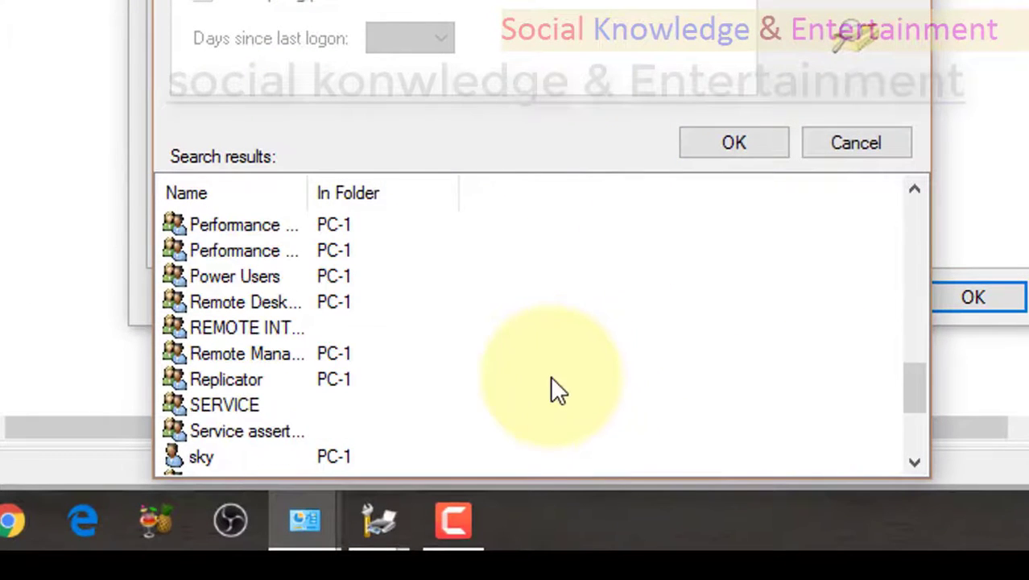
left_click(330, 405)
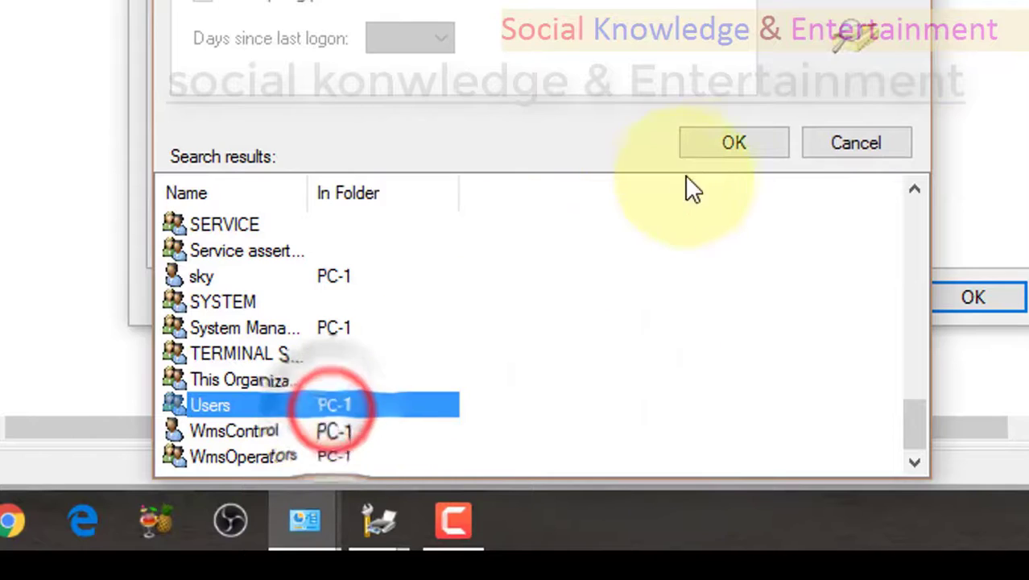
left_click(716, 142)
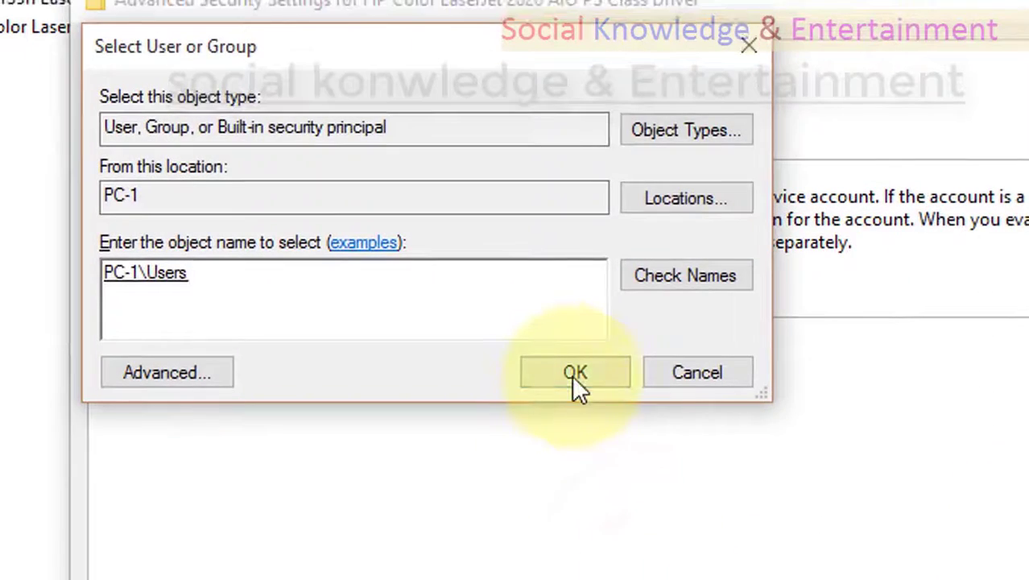
left_click(573, 375)
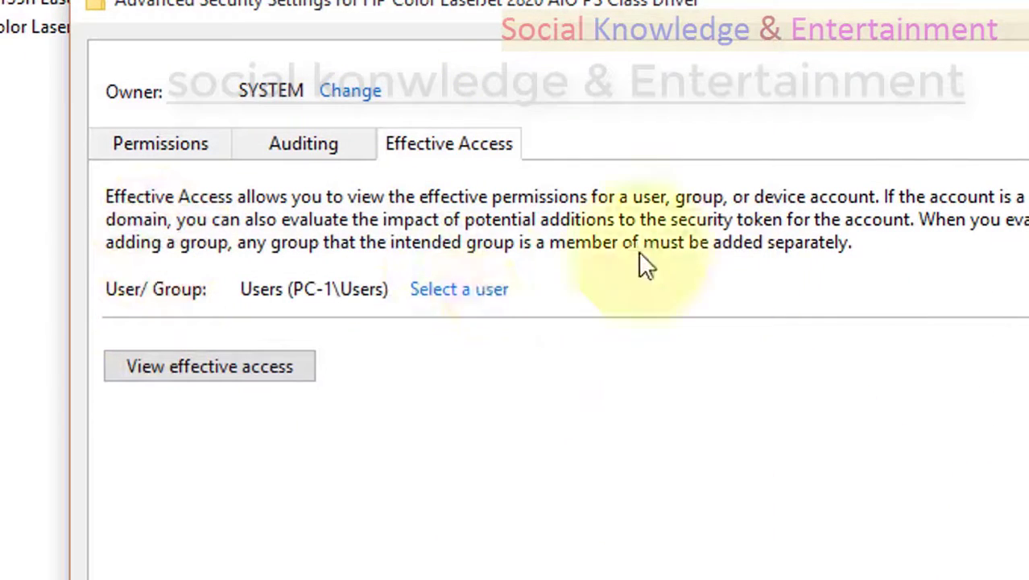
- View the Users group's effective access to the printer and examine the Manage this printer permission
left_click(268, 363)
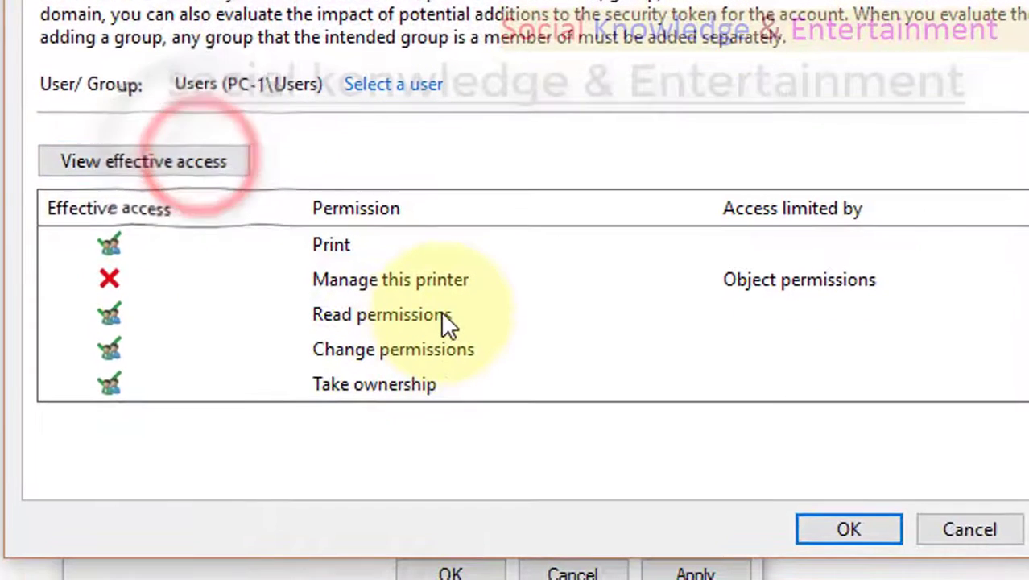
left_click(400, 285)
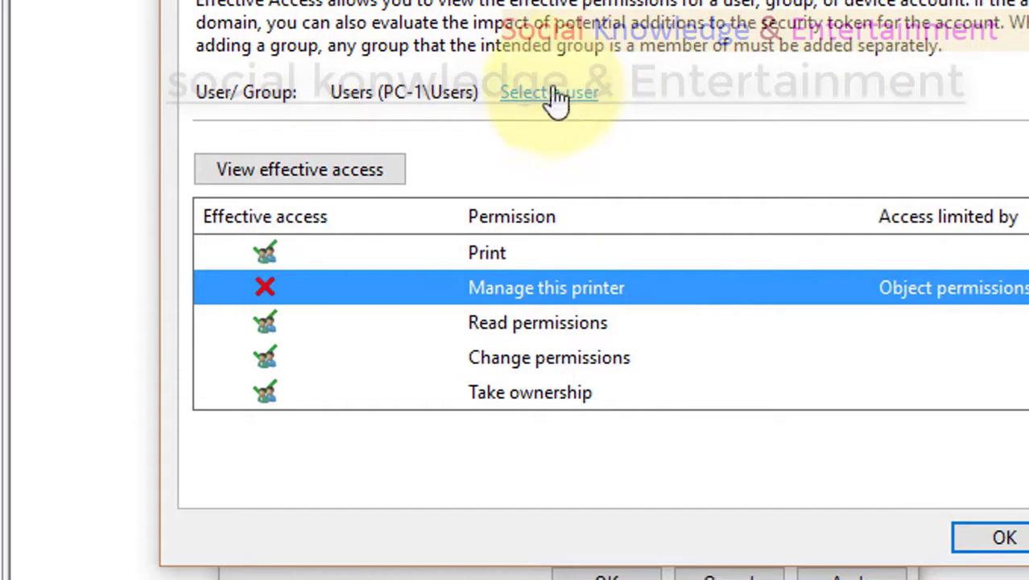
left_click(351, 170)
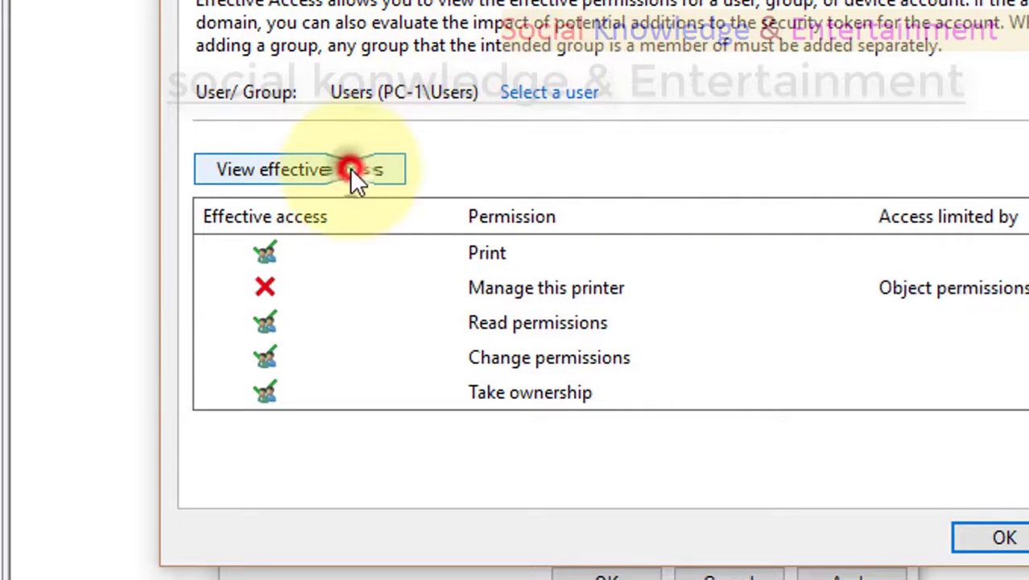
- Leave the effective access check and close the advanced security settings and the printer's properties
left_click(536, 95)
left_click(765, 177)
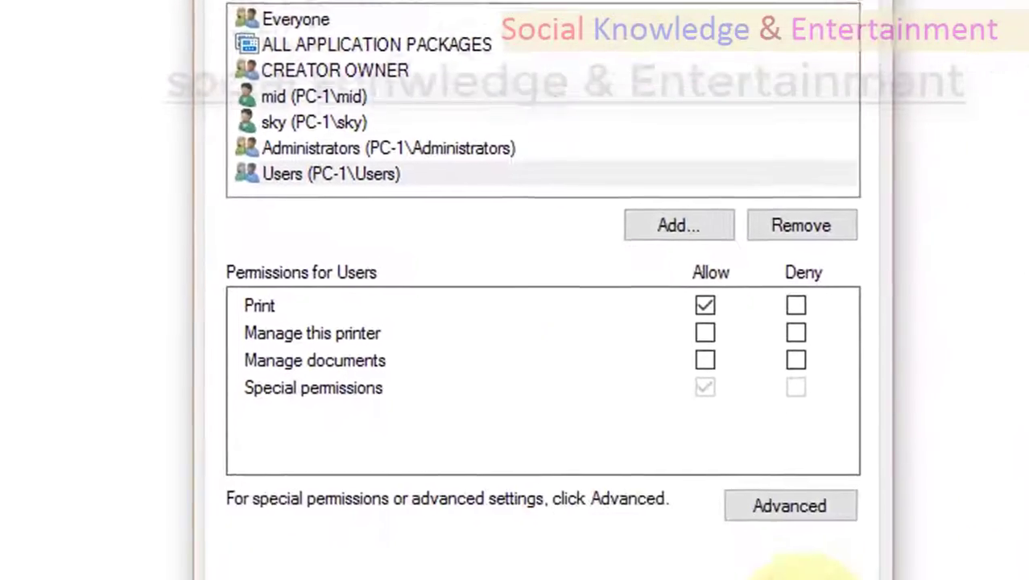
left_click(789, 501)
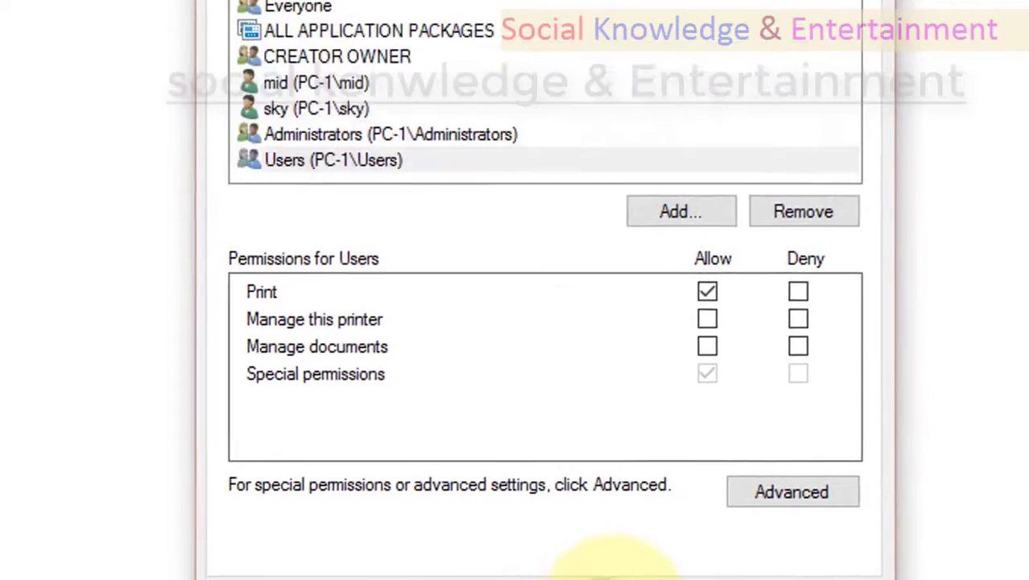
left_click(584, 494)
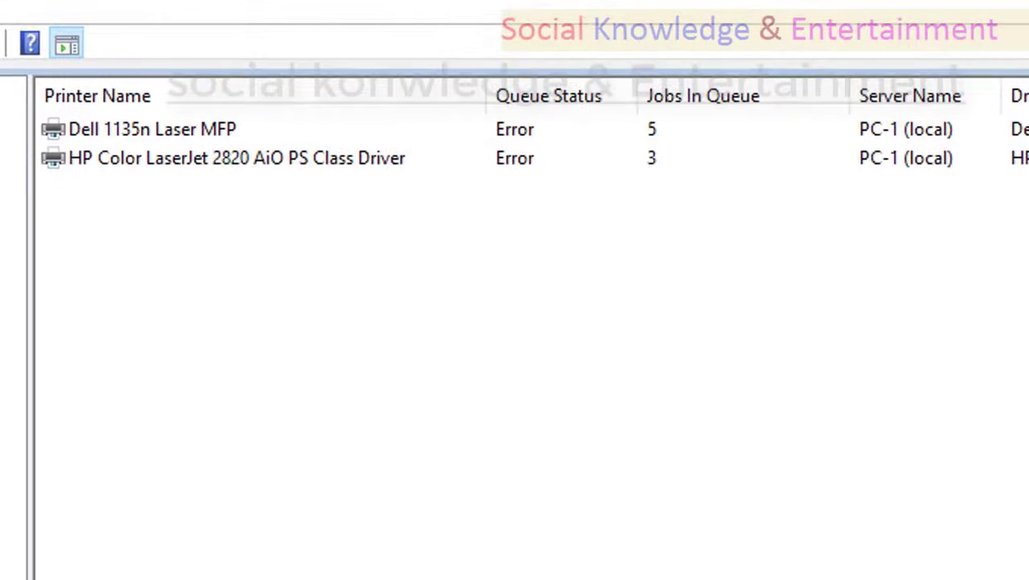
- Open the properties of the HP Color LaserJet 2820 AiO PS Class Driver printer and show its device settings
left_click(530, 134)
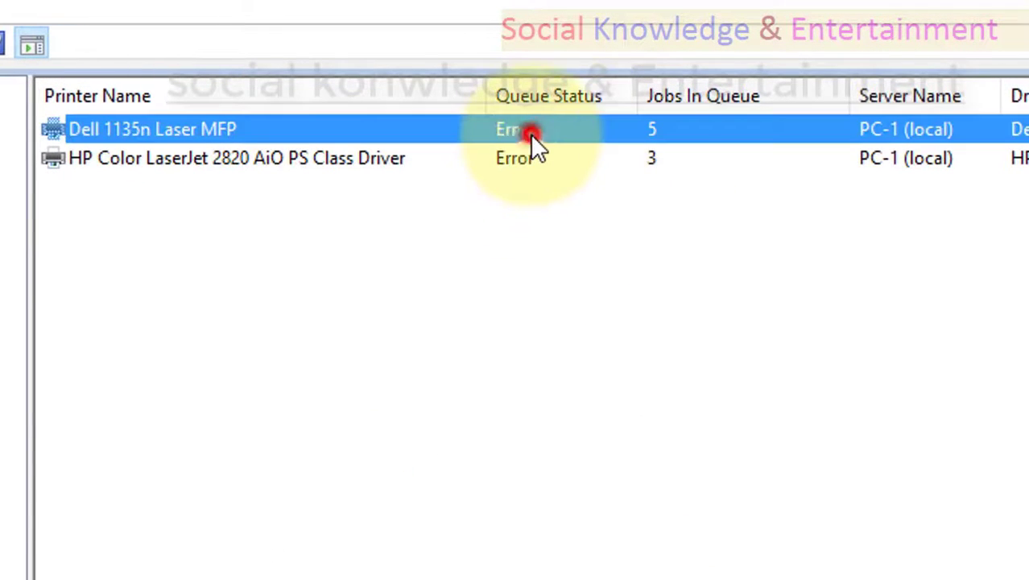
left_click(531, 149)
left_click(532, 139)
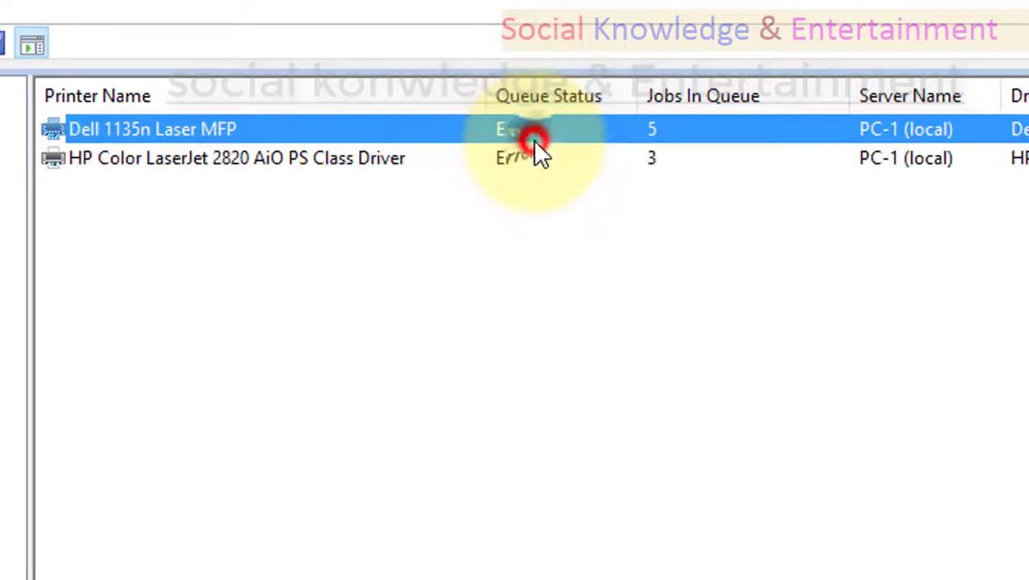
double_click(533, 155)
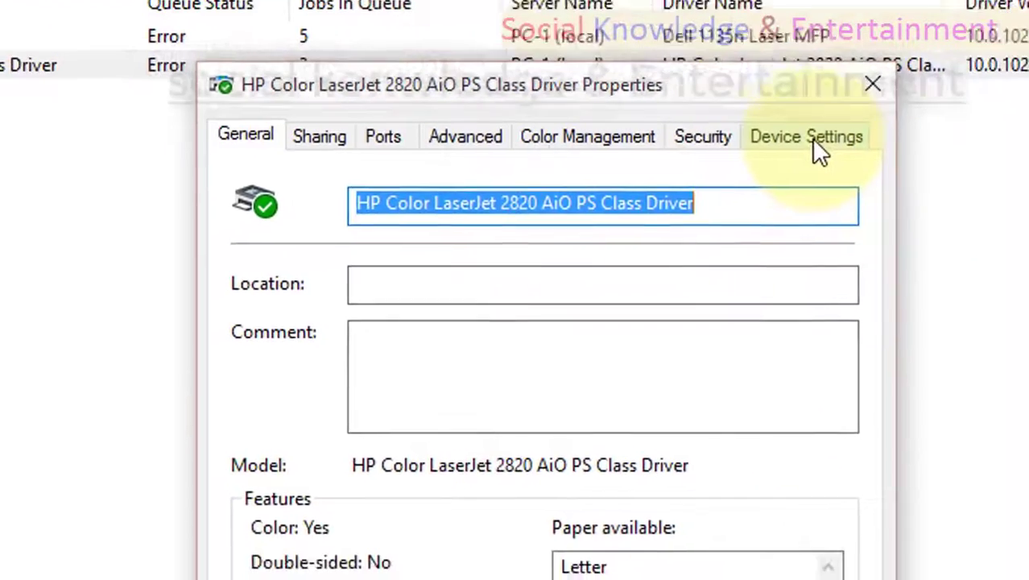
left_click(793, 134)
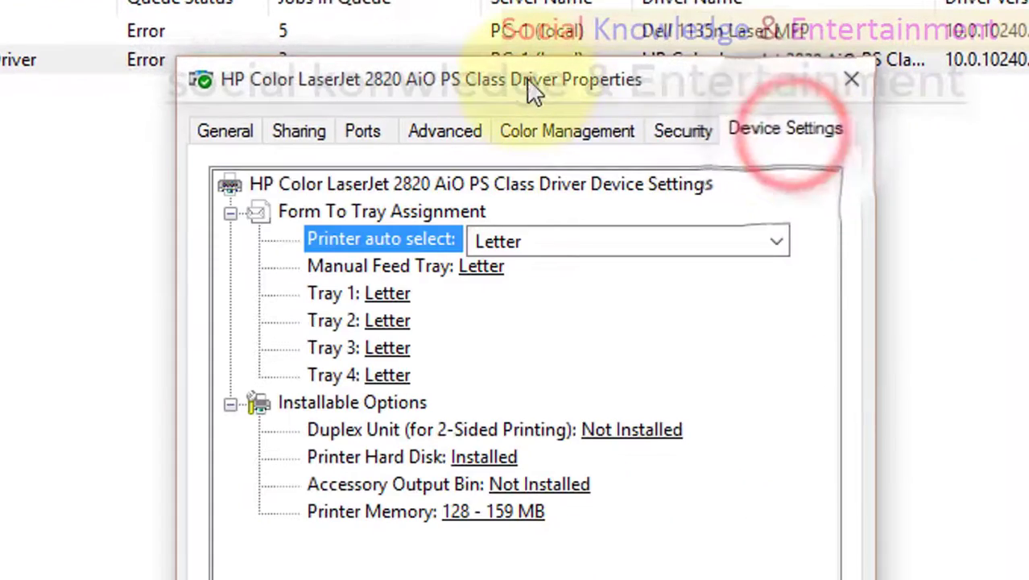
left_click_drag(527, 78, 135, 2)
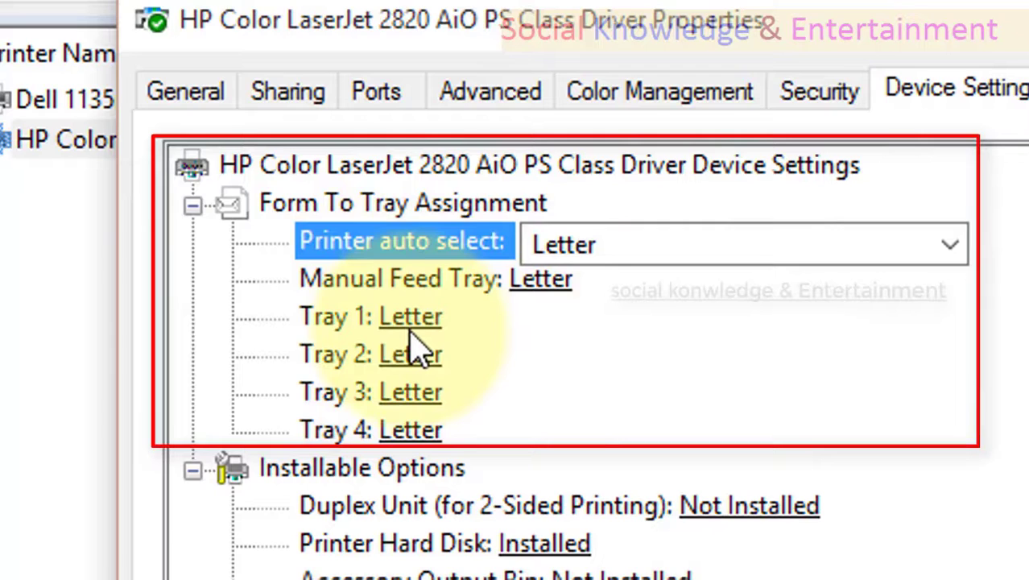
- Examine the form-to-tray assignments for the Manual Feed Tray and Trays 1 to 4
left_click(413, 278)
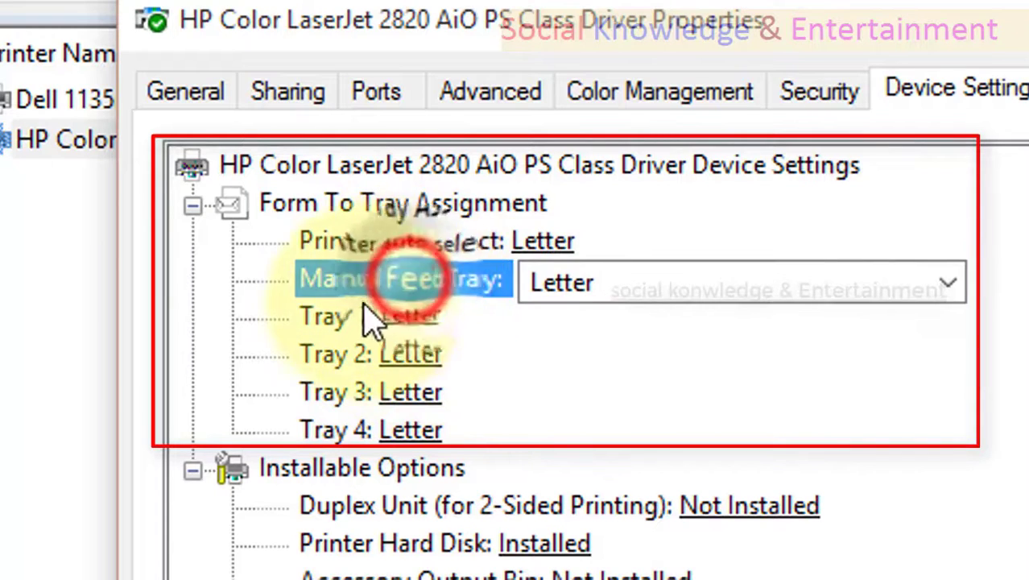
left_click(407, 317)
left_click(346, 355)
left_click(345, 392)
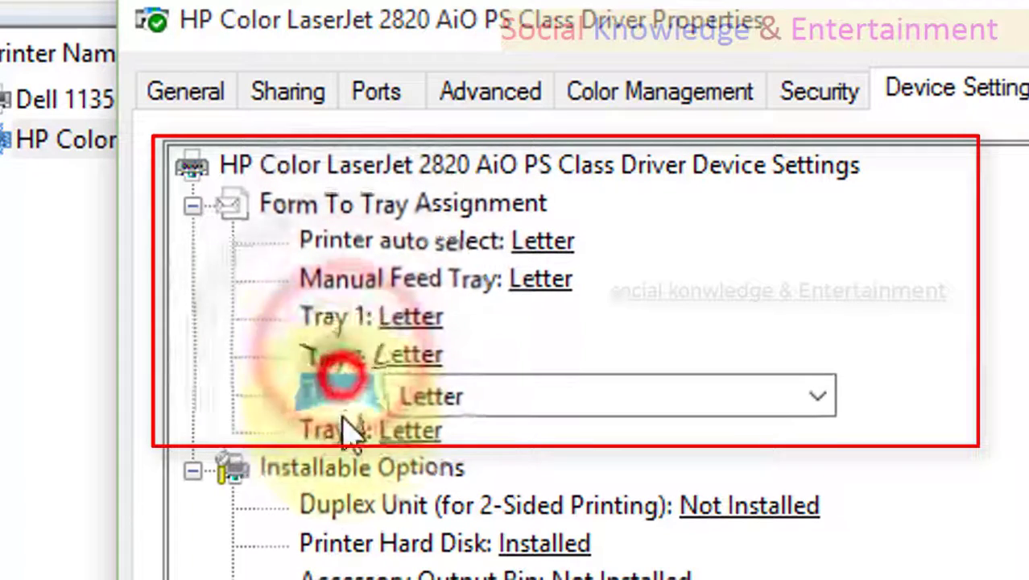
left_click(342, 429)
left_click(348, 355)
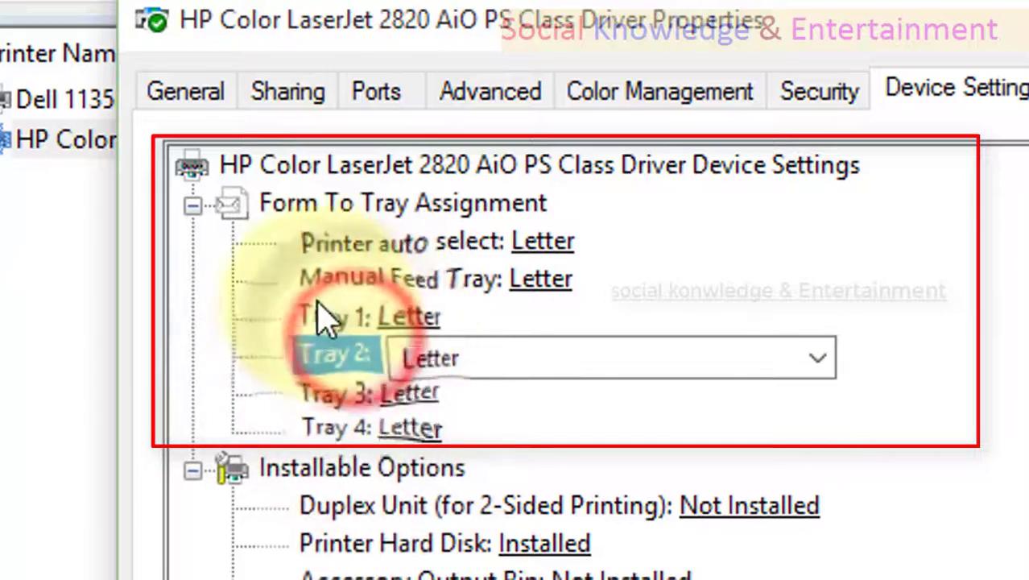
left_click(326, 317)
left_click(326, 356)
left_click(332, 393)
left_click(334, 429)
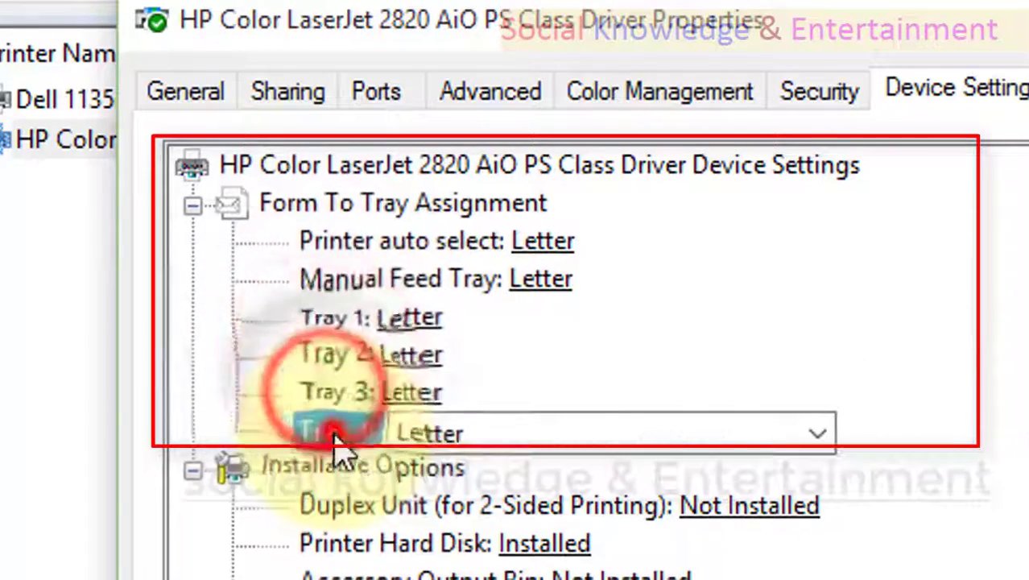
- Look through the paper and envelope sizes available for the Manual Feed Tray without changing its assignment
left_click(480, 284)
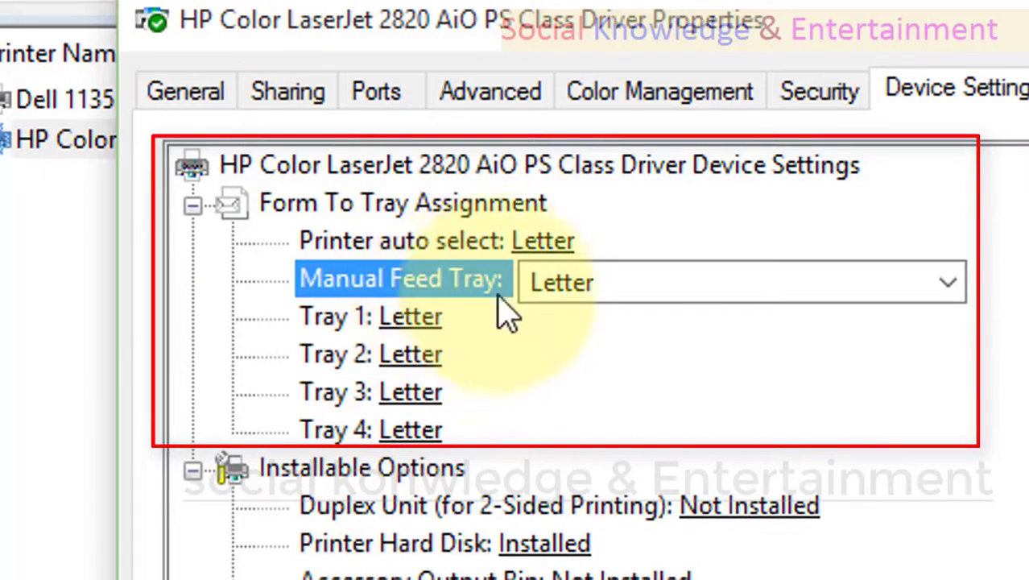
left_click(599, 280)
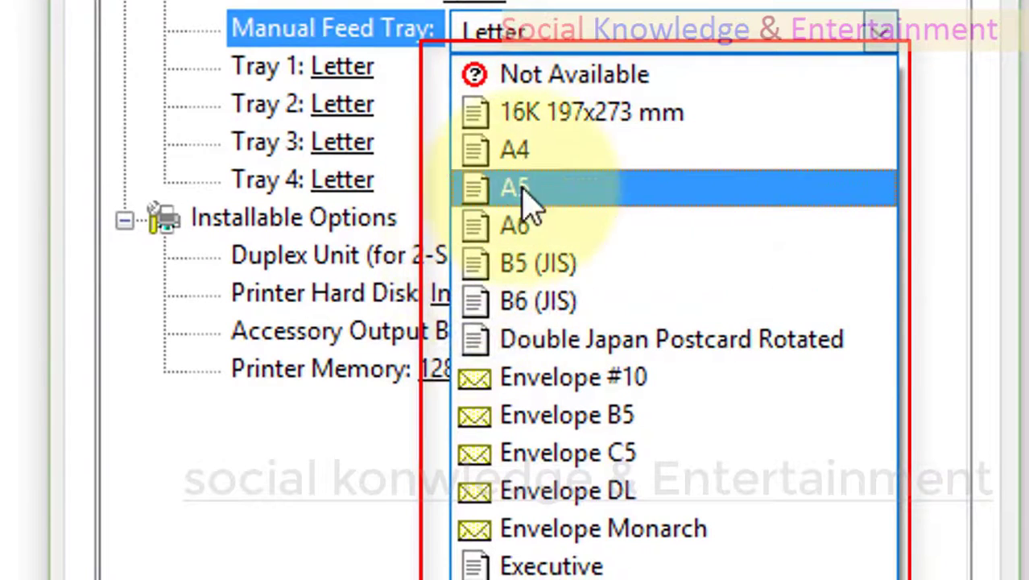
left_click(326, 69)
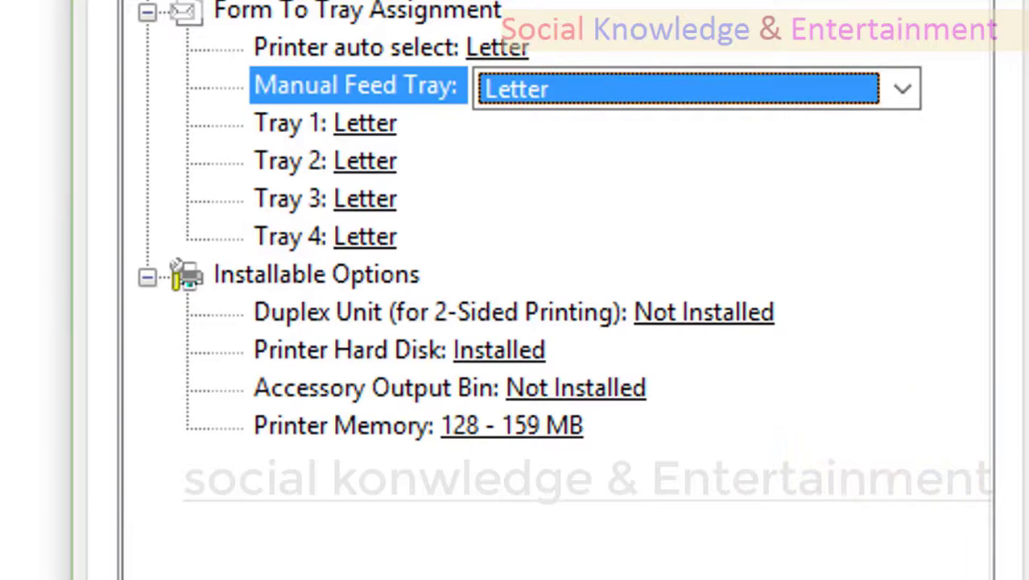
left_click(519, 91)
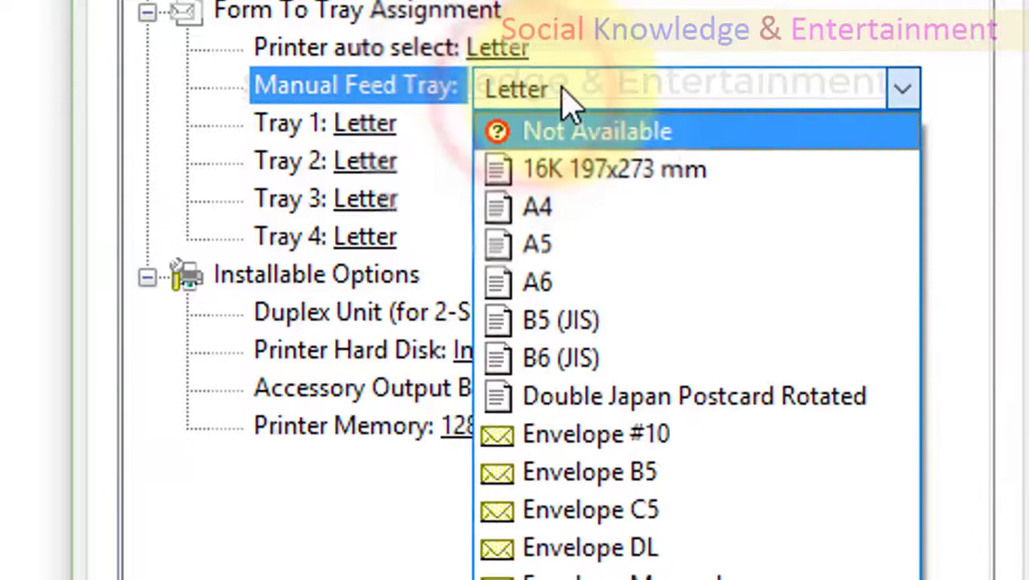
left_click(561, 91)
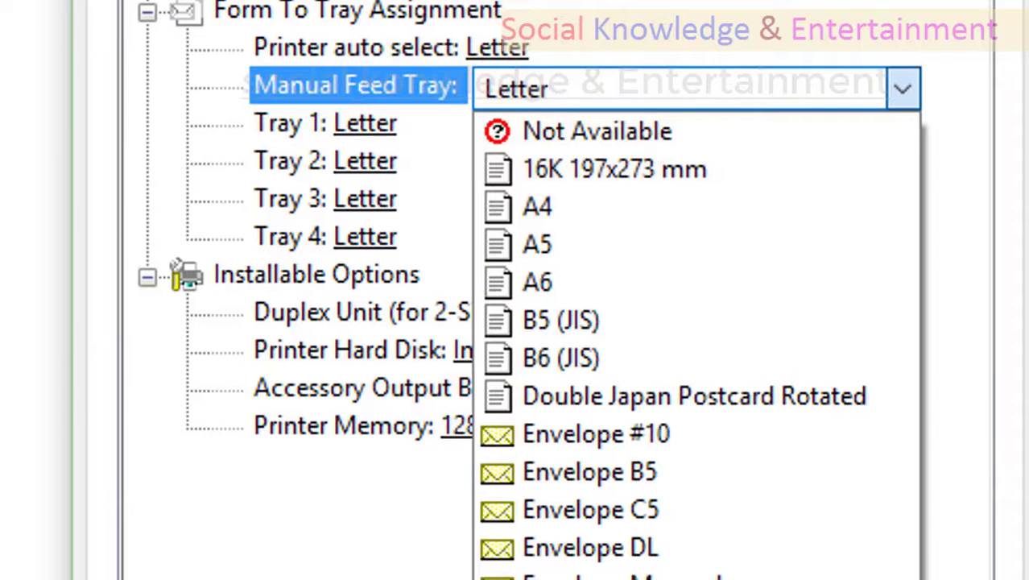
left_click(730, 90)
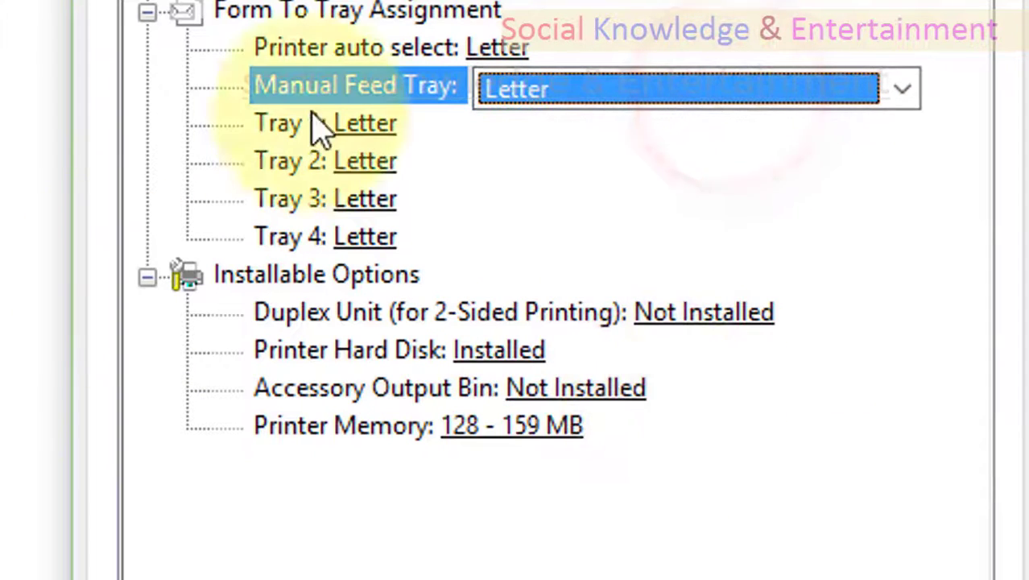
- Check the paper size assignments of Trays 1 to 4 again
left_click(362, 130)
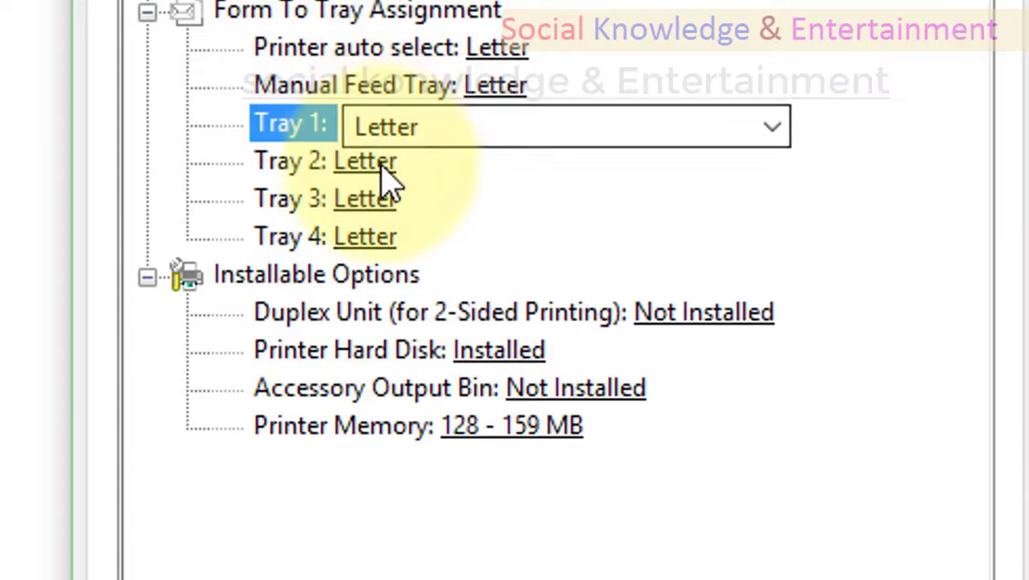
left_click(378, 161)
left_click(369, 238)
left_click(374, 123)
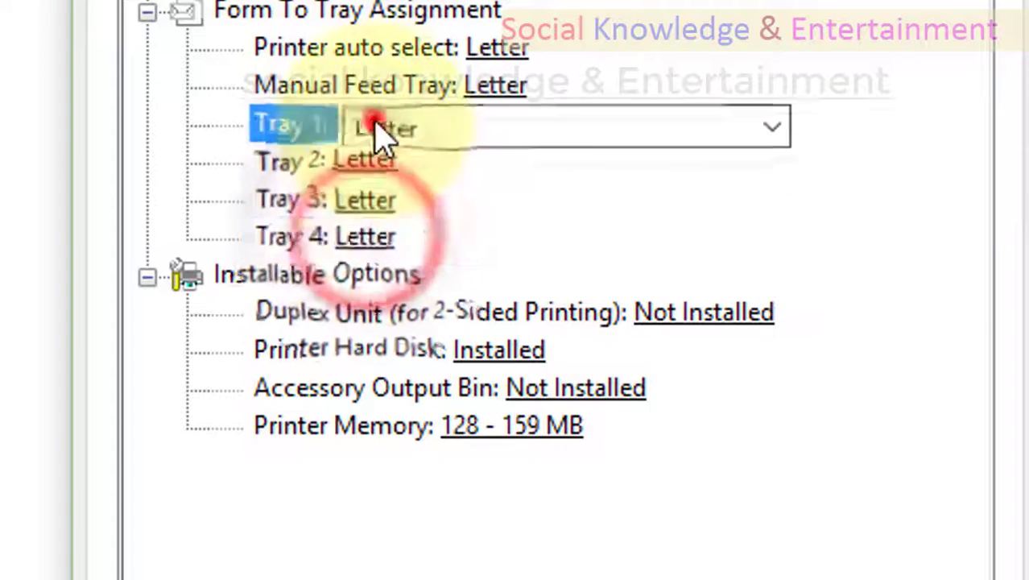
left_click(374, 199)
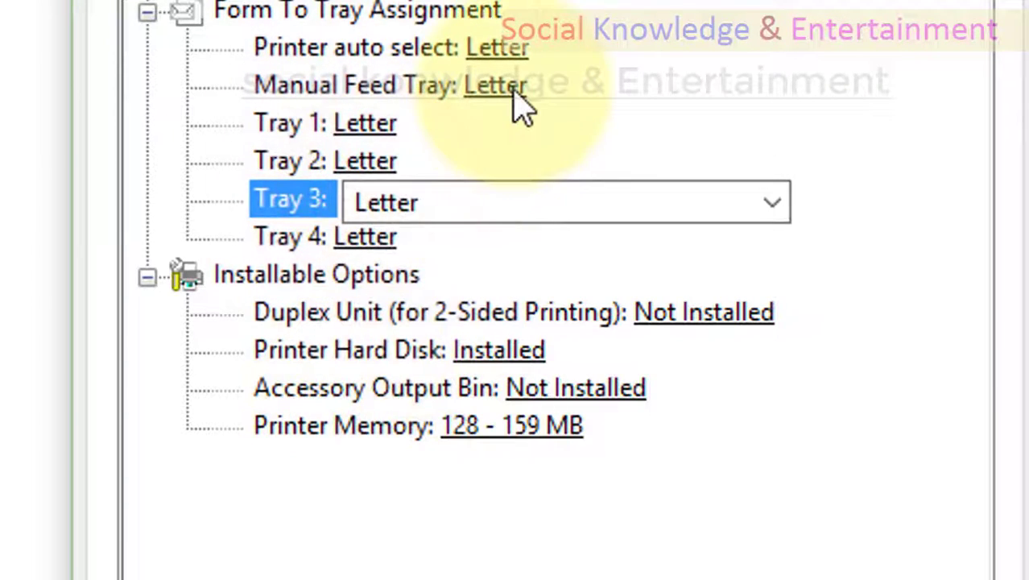
- Display the paper and envelope sizes available for the Printer auto select assignment
left_click(513, 63)
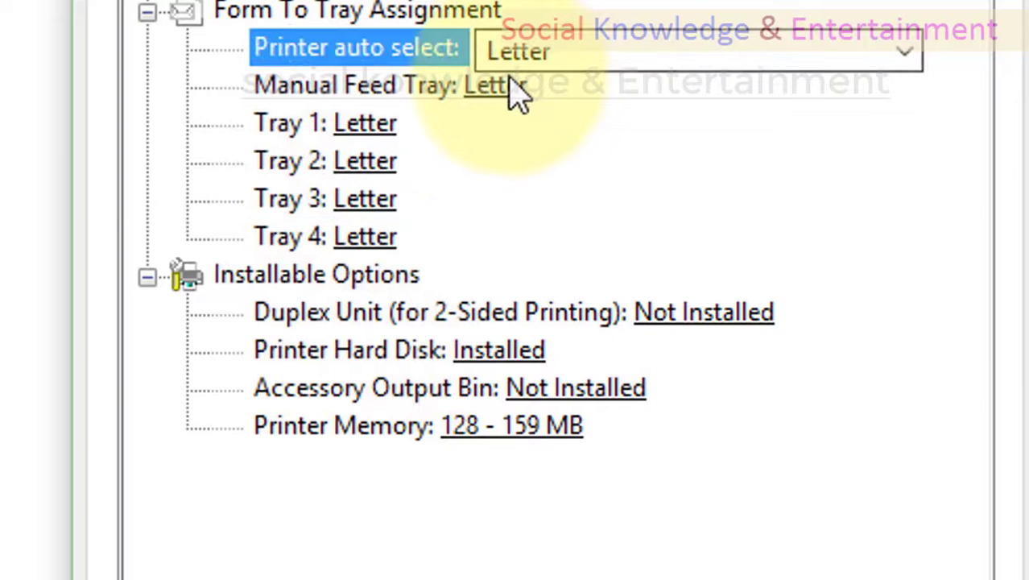
left_click(512, 90)
left_click(510, 65)
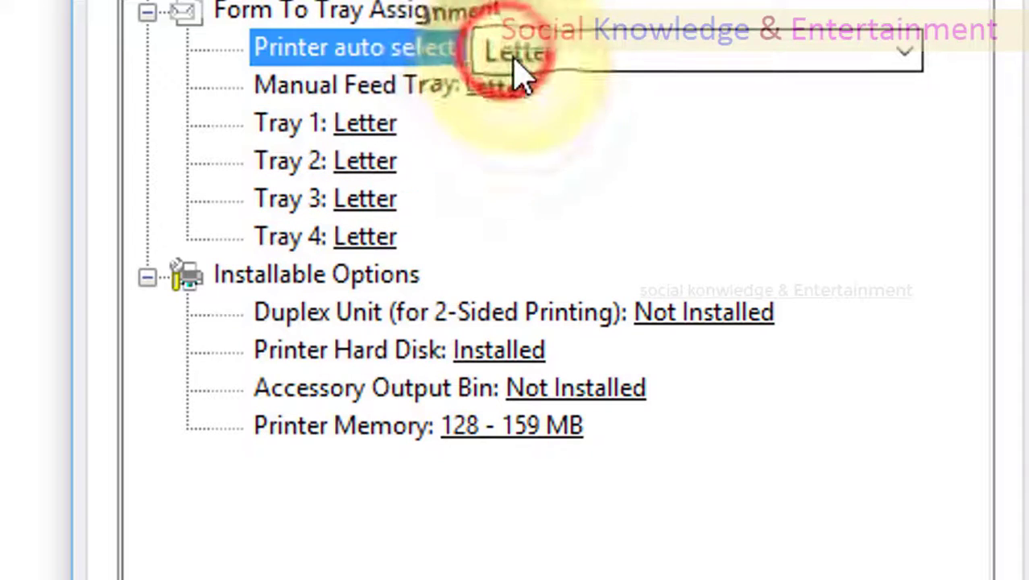
left_click(516, 61)
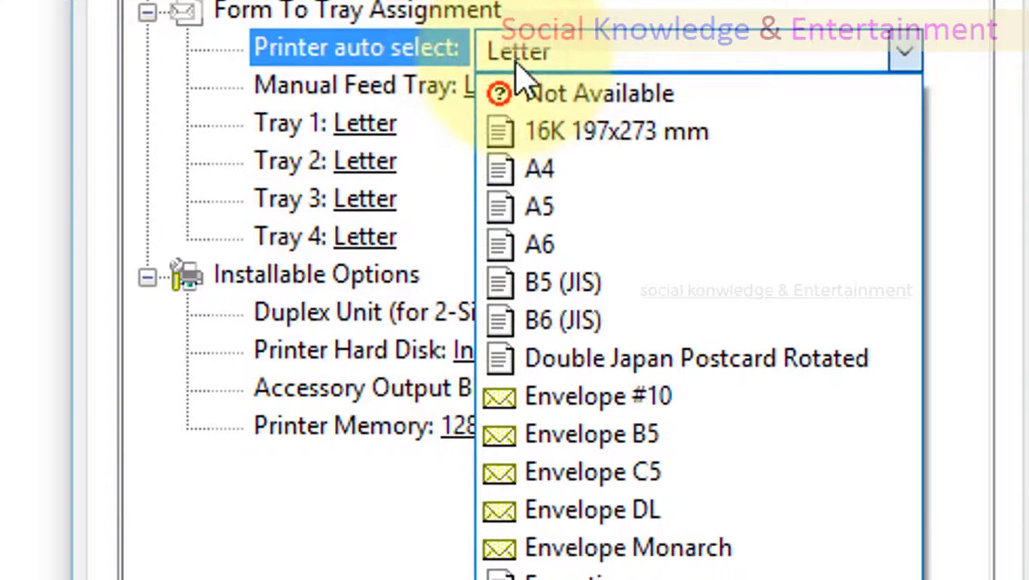